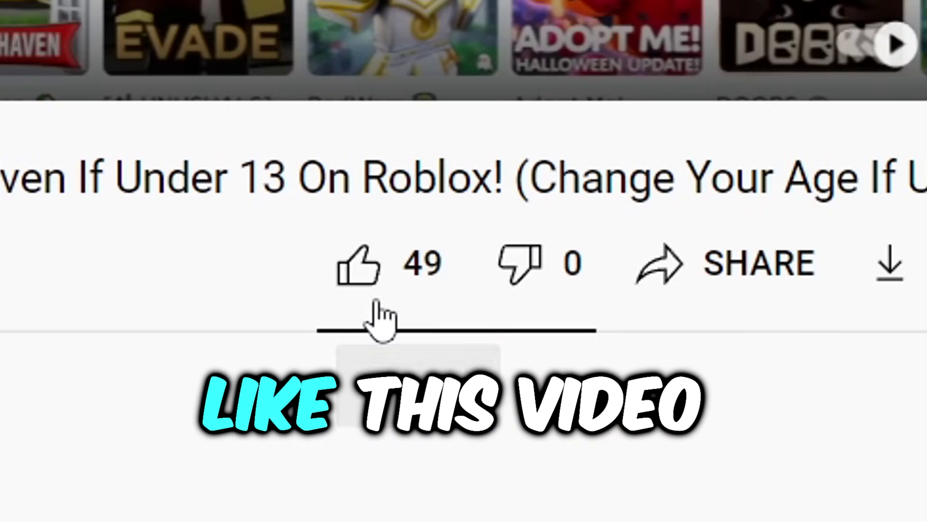
# Step: Like the YouTube video and enter a username in the comment field
pyautogui.click(375, 302)
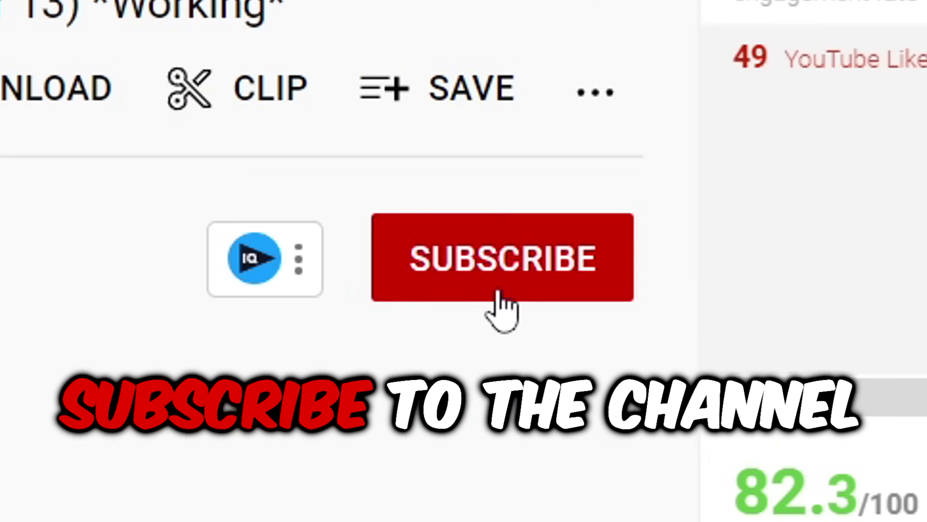
pyautogui.click(498, 293)
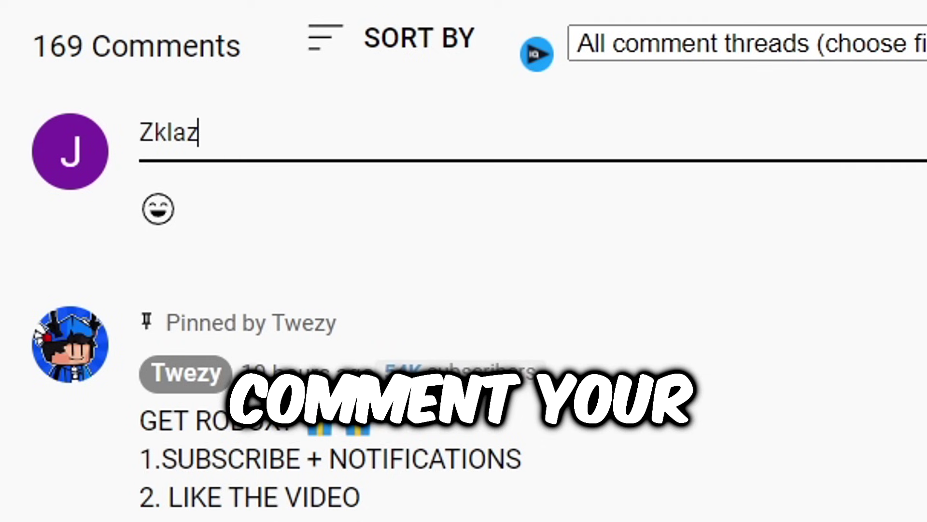
pyautogui.write('tYT')
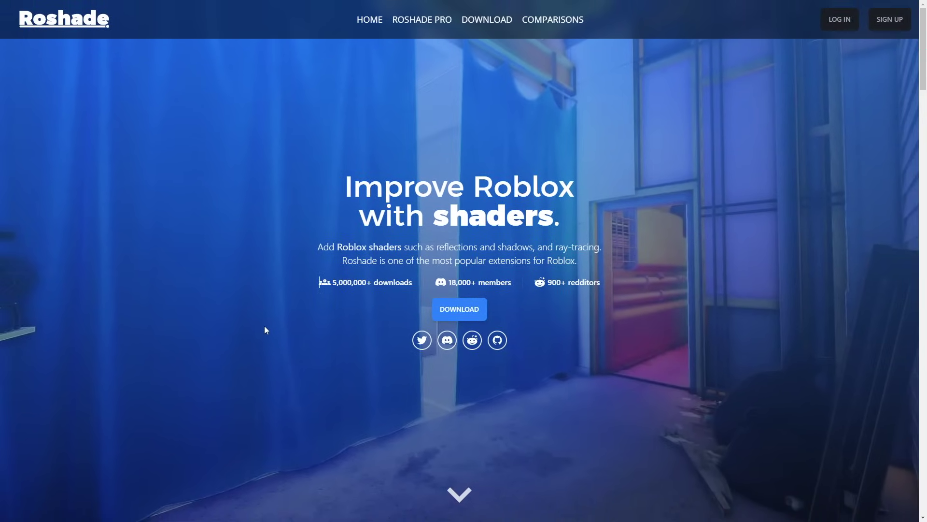
# Step: Go to the Roshade download page and request the free Lite version
pyautogui.scroll(-2, 465, 238)
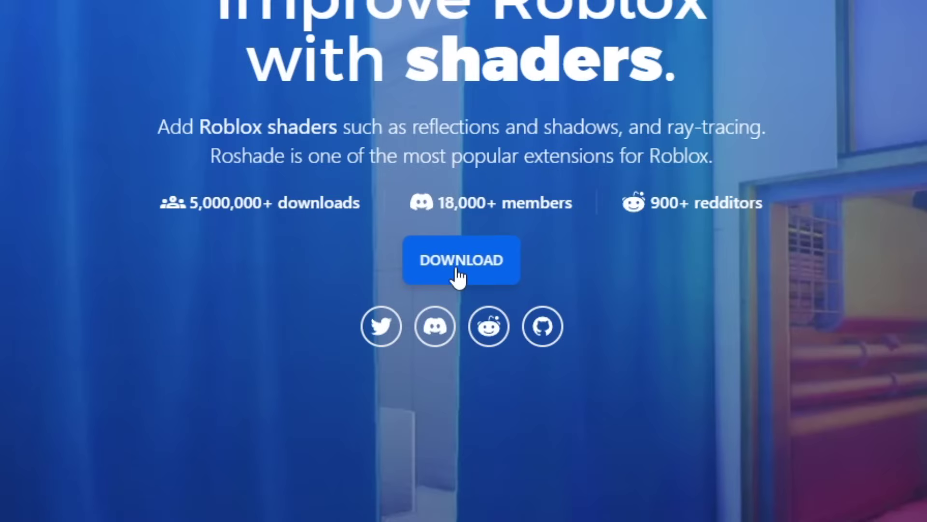
pyautogui.click(456, 273)
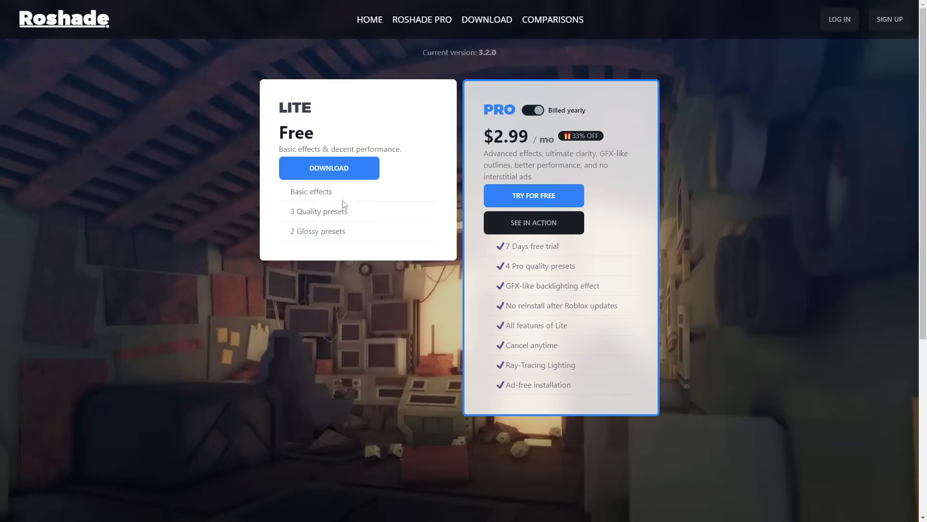
pyautogui.click(330, 172)
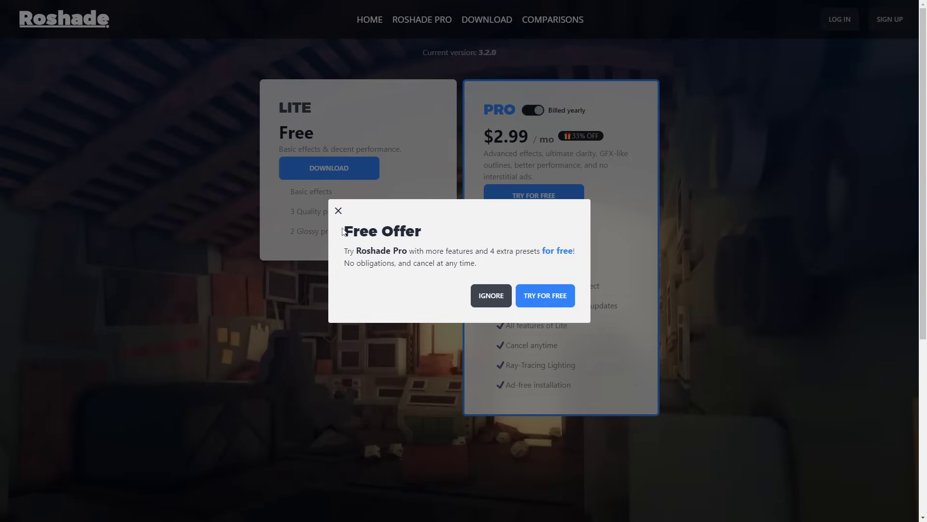
# Step: Decline the free Roshade Pro offer and accept the license agreement
pyautogui.moveTo(343, 232); pyautogui.dragTo(438, 232)
pyautogui.moveTo(348, 254); pyautogui.dragTo(433, 261)
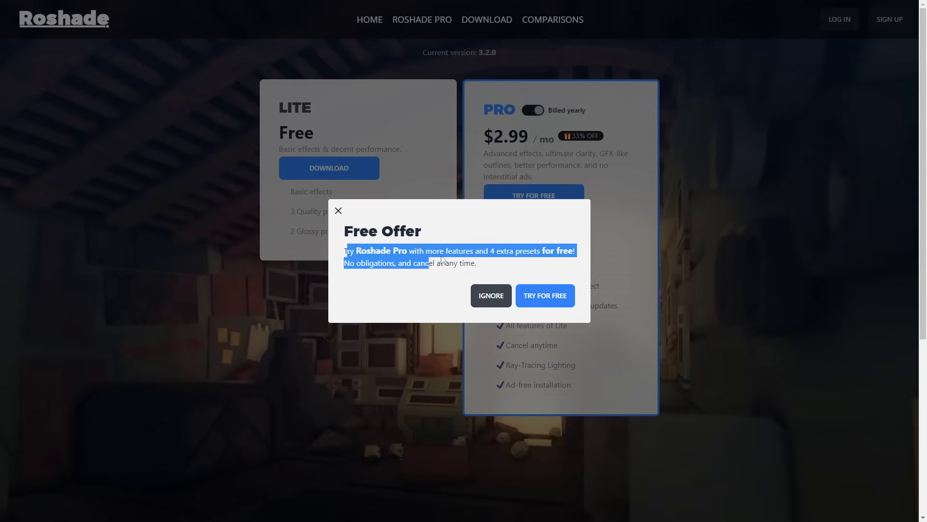
pyautogui.click(513, 174)
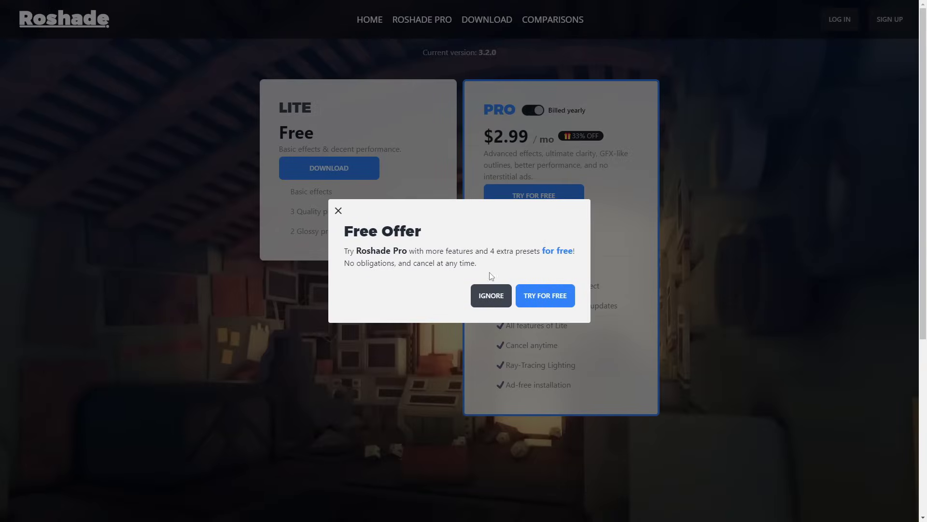
pyautogui.click(497, 305)
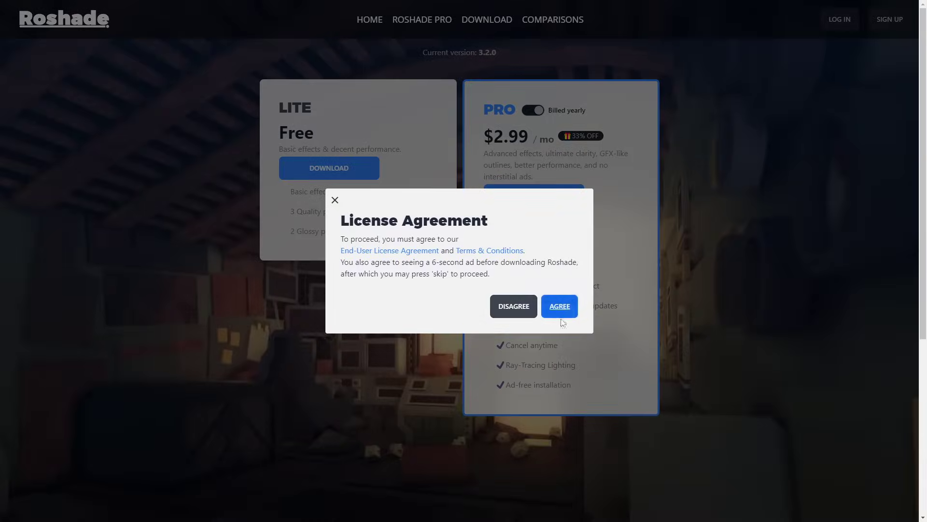
pyautogui.click(561, 305)
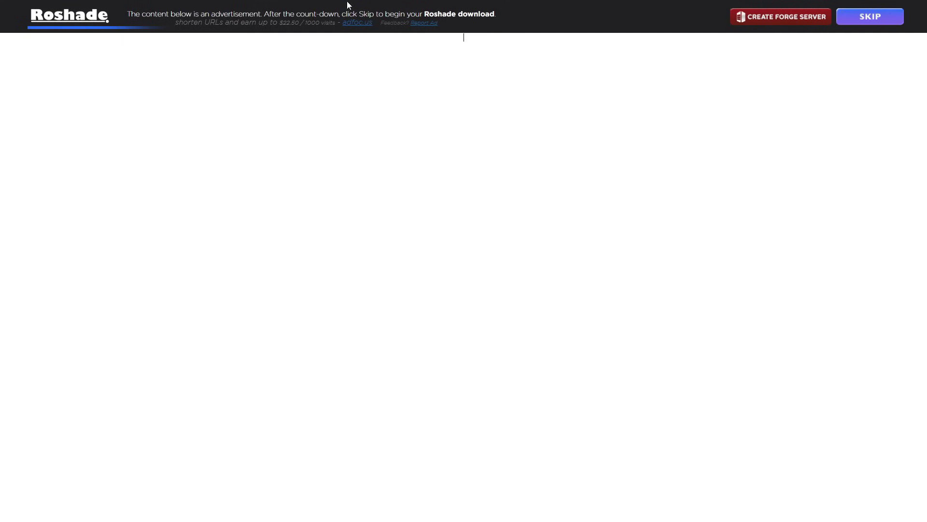
# Step: Skip the advertisement and download Roshade Setup 3.2.0.exe from MEGA, keeping the file
pyautogui.click(869, 17)
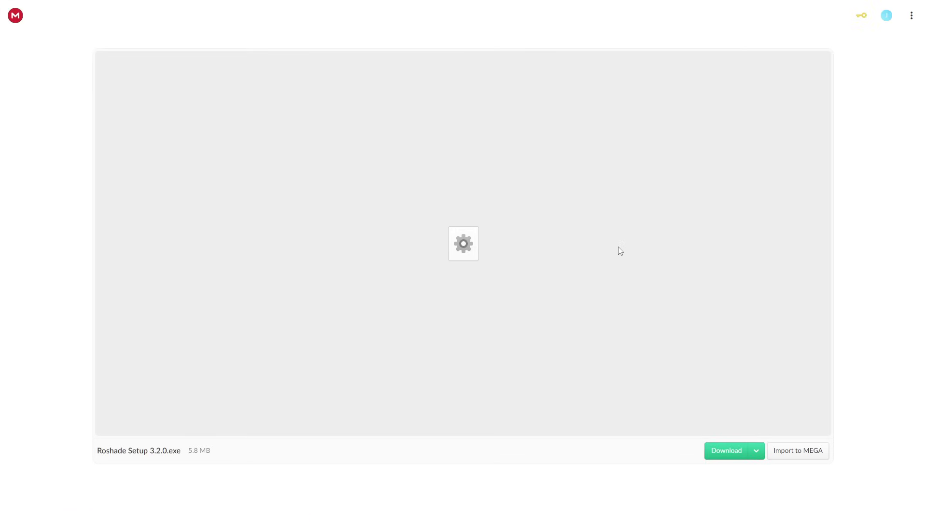
pyautogui.moveTo(110, 466); pyautogui.dragTo(170, 457)
pyautogui.click(169, 458)
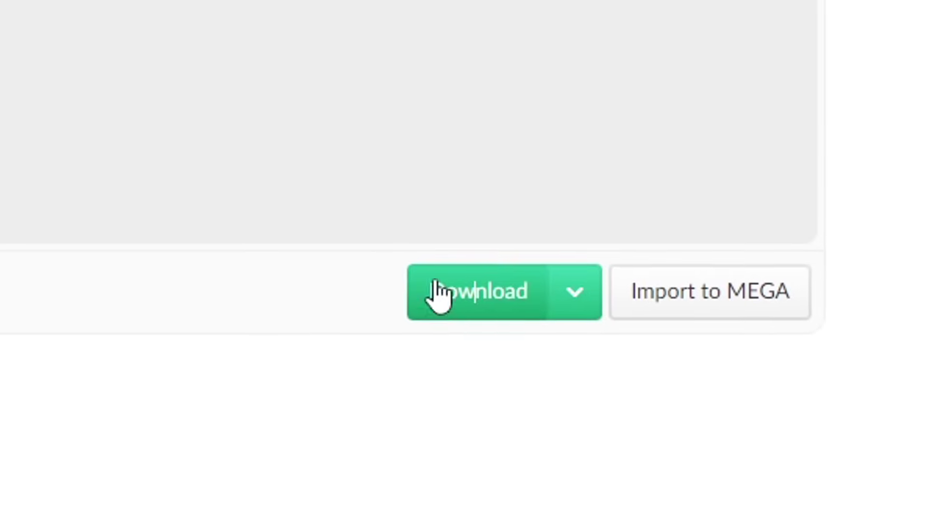
pyautogui.click(722, 454)
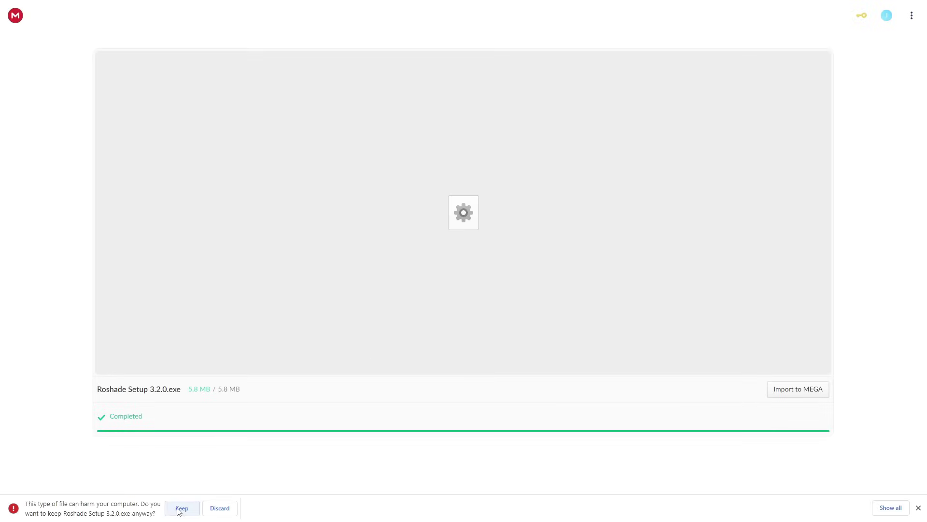
pyautogui.click(181, 508)
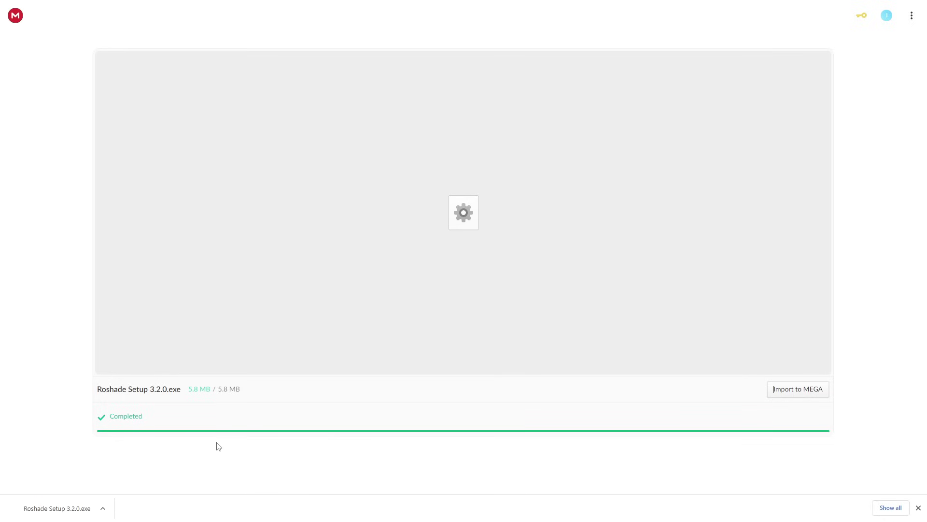
# Step: Run Roshade Setup 3.2.0.exe and choose to install Roshade
pyautogui.click(81, 509)
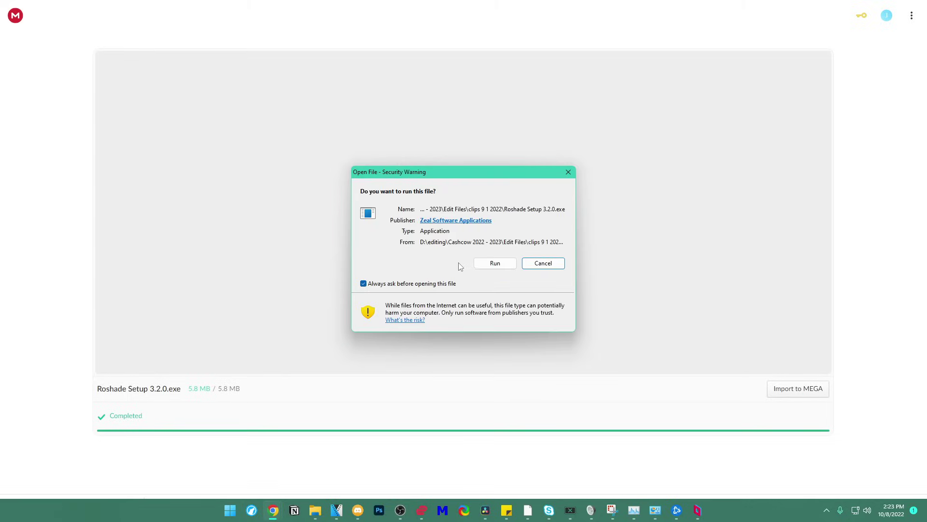
pyautogui.click(495, 263)
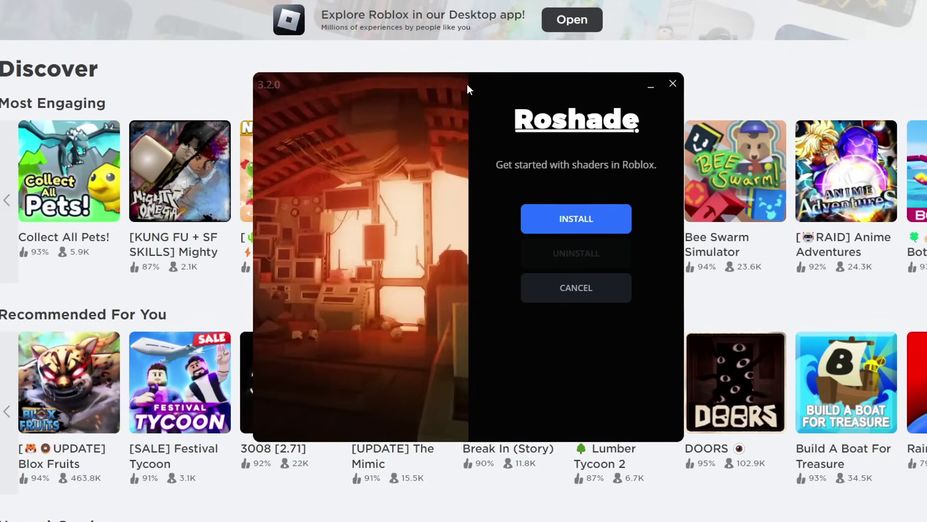
pyautogui.moveTo(466, 85); pyautogui.dragTo(434, 78)
pyautogui.moveTo(481, 123); pyautogui.dragTo(520, 125)
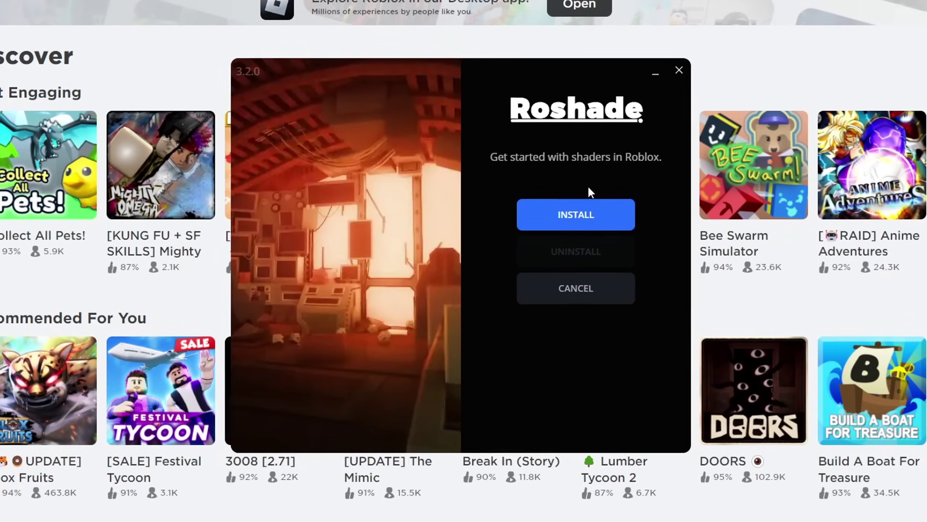
pyautogui.click(584, 217)
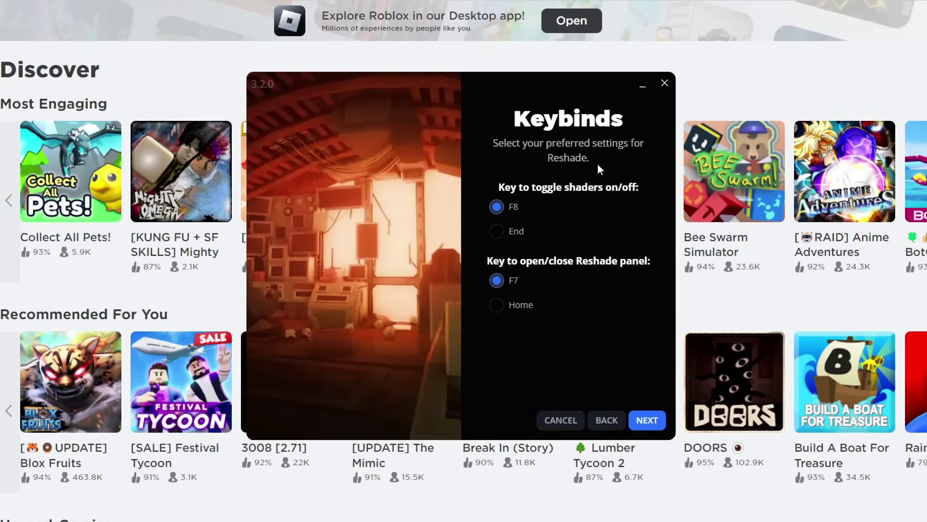
# Step: Keep F8 as the shader toggle key and F7 as the Reshade panel key, and continue to the presets
pyautogui.moveTo(494, 88); pyautogui.dragTo(587, 61)
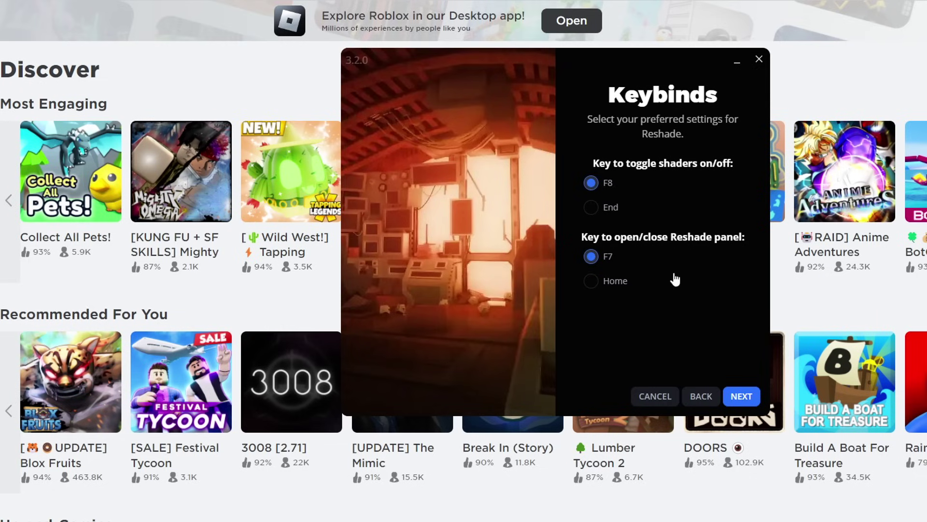
pyautogui.click(590, 207)
pyautogui.click(593, 187)
pyautogui.click(607, 219)
pyautogui.click(604, 182)
pyautogui.moveTo(605, 85); pyautogui.dragTo(469, 75)
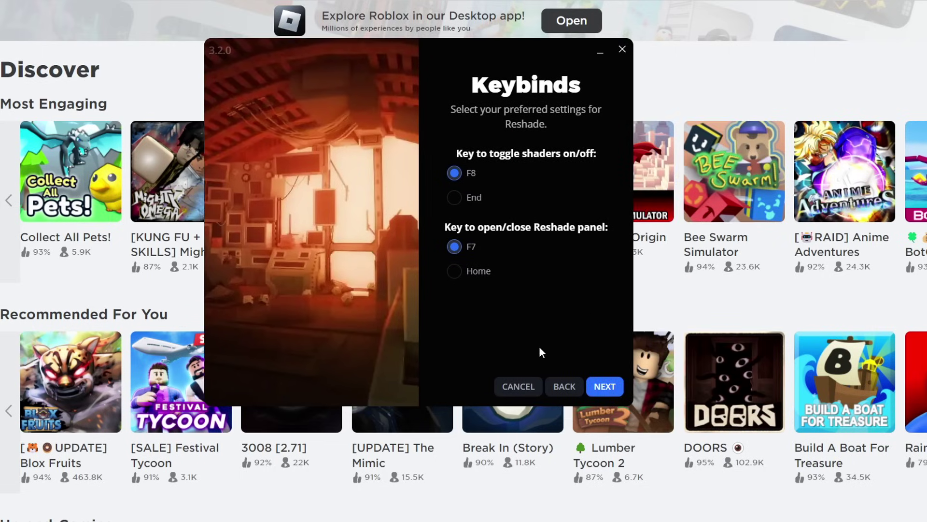
pyautogui.click(668, 392)
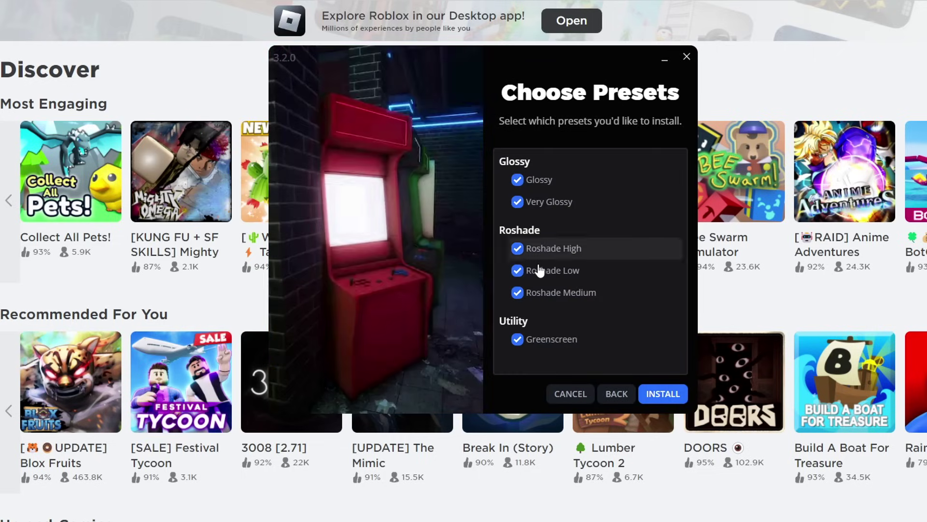
# Step: Install Roshade with all listed presets selected, waiting for the setup program to respond
pyautogui.click(660, 397)
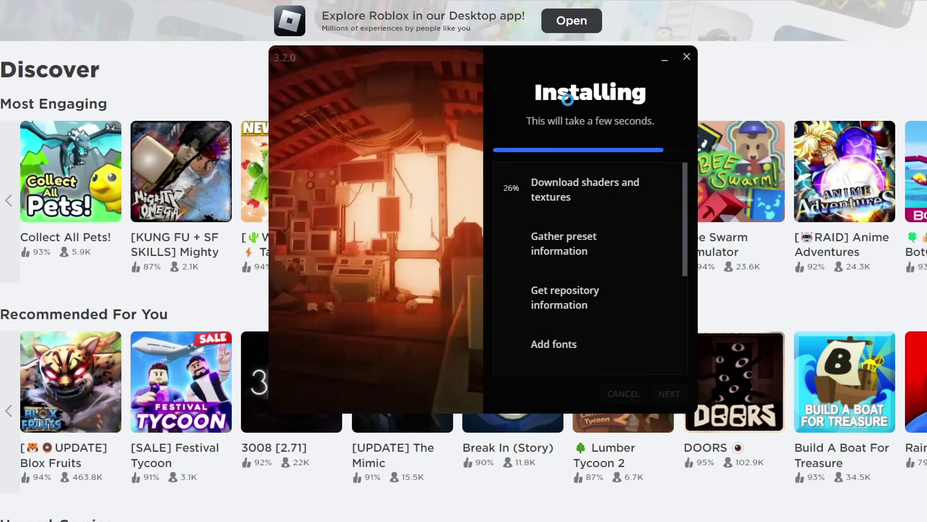
pyautogui.click(483, 159)
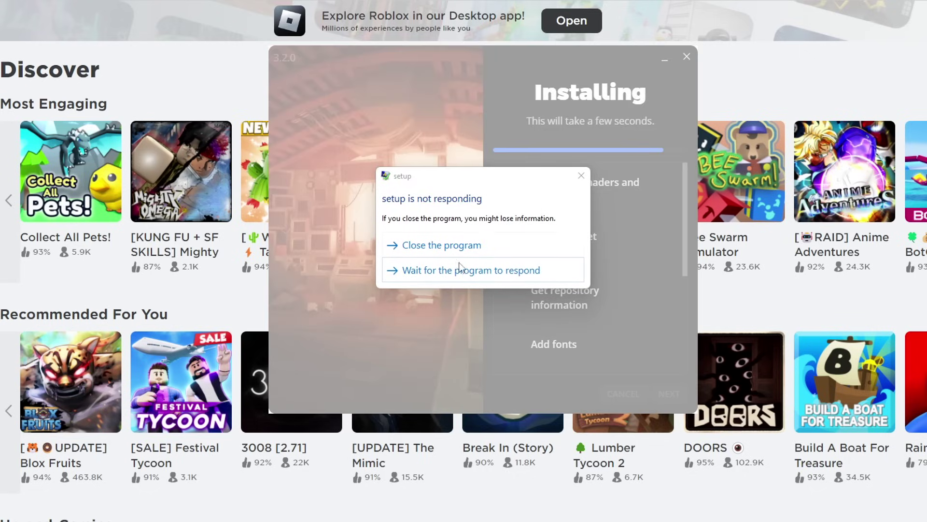
pyautogui.click(477, 270)
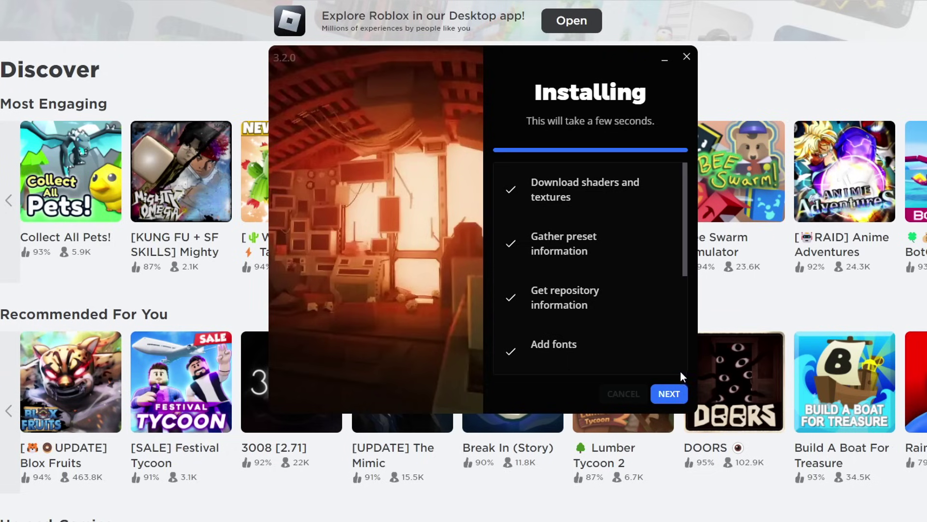
# Step: Complete the Roshade setup by closing it with the follow option and view the creator's Roblox profile
pyautogui.scroll(-5, 679, 349)
pyautogui.click(669, 393)
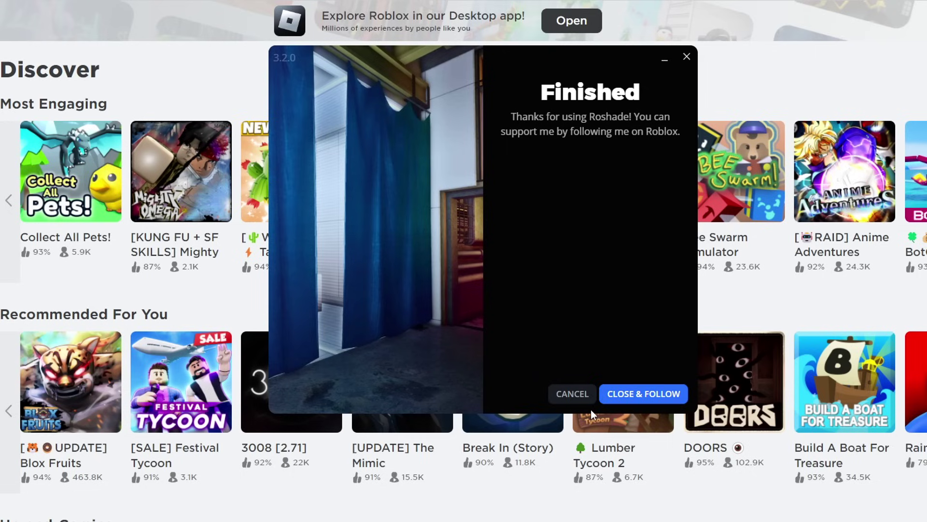
pyautogui.click(628, 394)
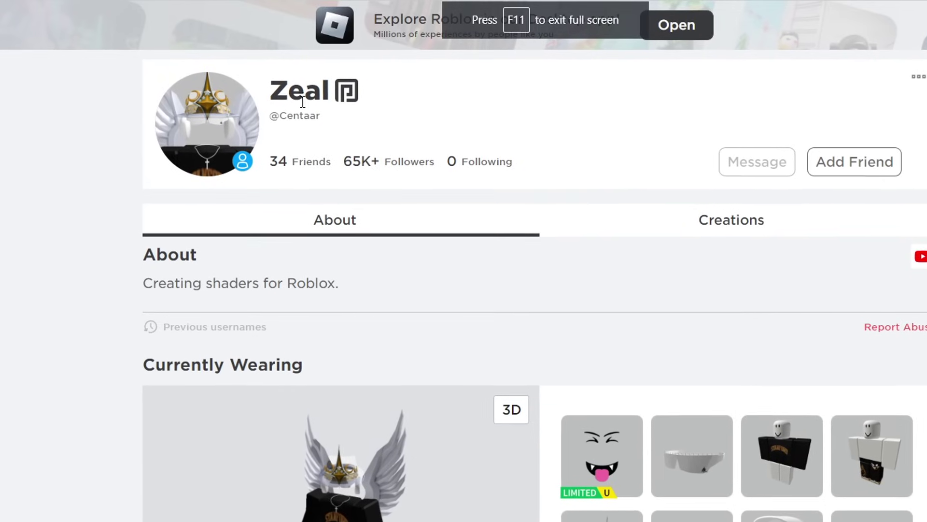
pyautogui.doubleClick(303, 102)
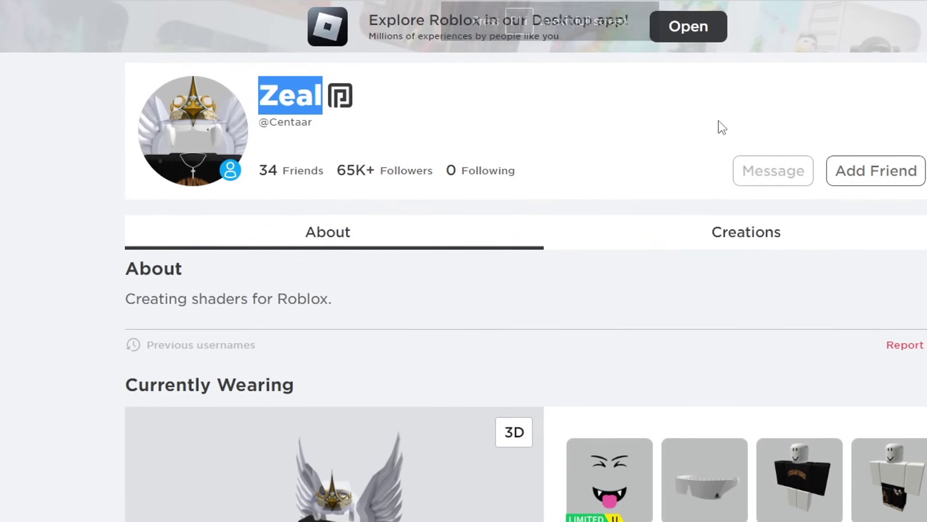
pyautogui.click(719, 121)
# Step: Launch Brookhaven RP from the Roblox home page and enter the game
pyautogui.click(5, 5)
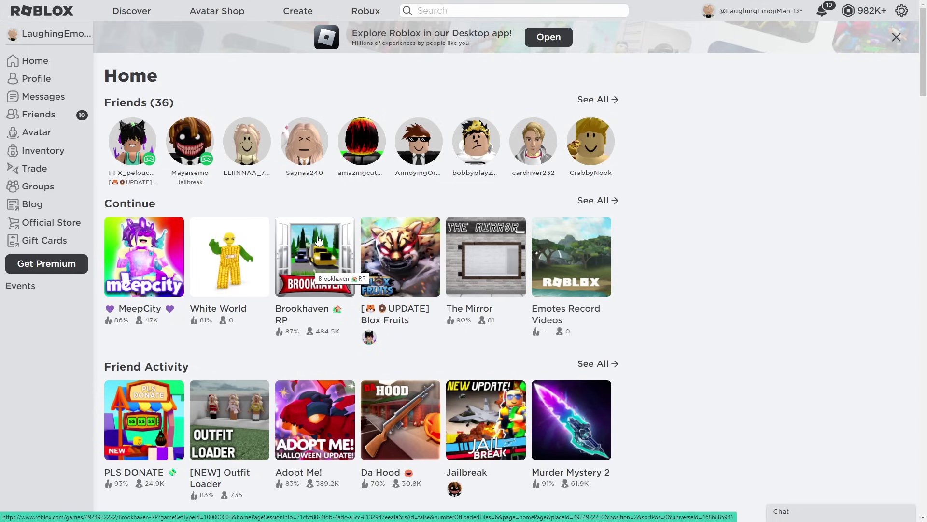
pyautogui.click(304, 269)
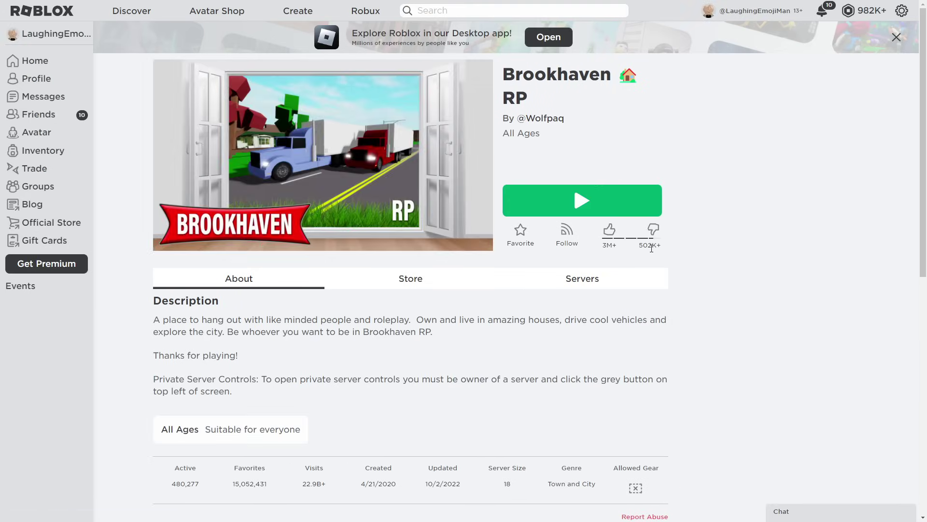
pyautogui.click(585, 215)
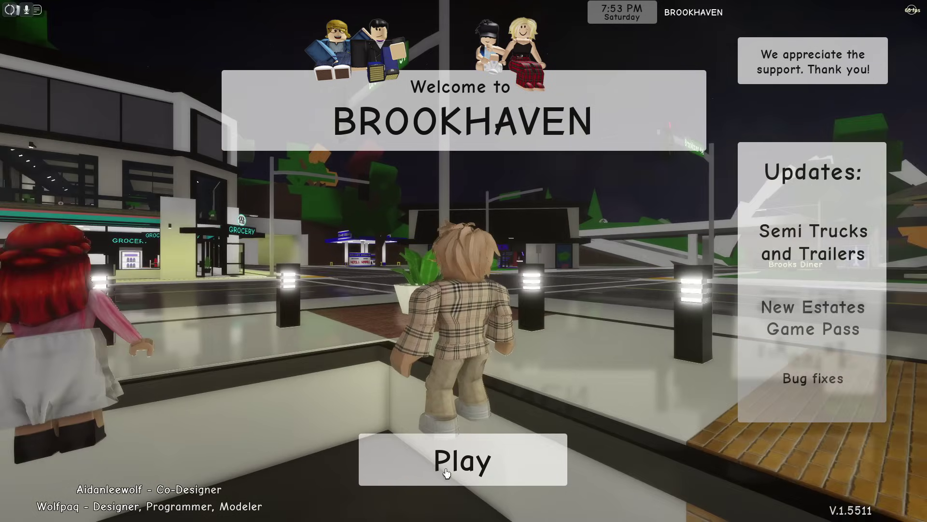
pyautogui.click(442, 476)
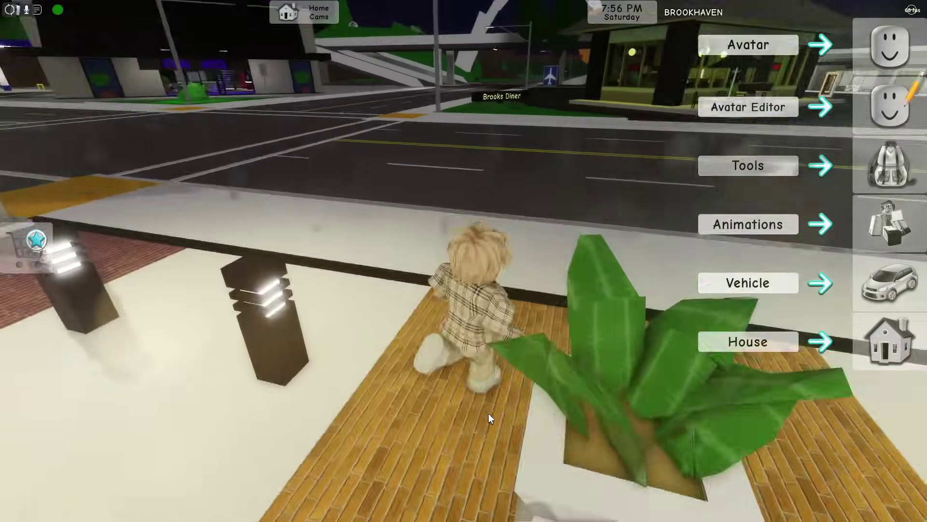
# Step: Walk the avatar around Brookhaven's streets and plaza to examine the shader lighting and ground reflections
pyautogui.press('w')
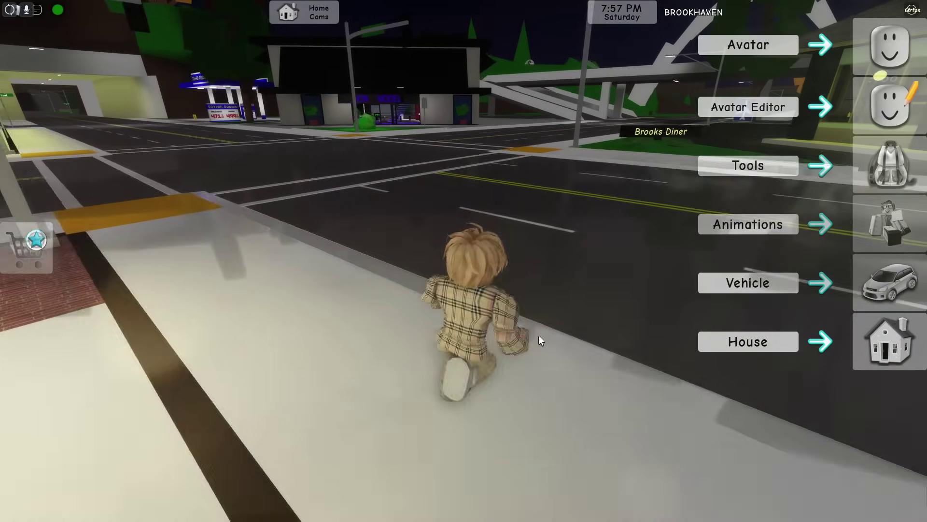
pyautogui.press('w')
pyautogui.press('Left')
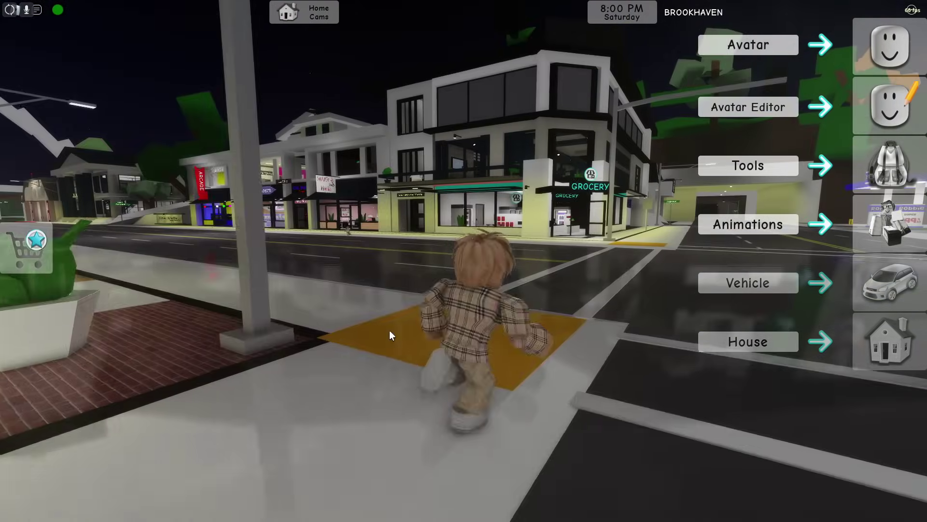
pyautogui.press('d')
pyautogui.press('Left')
pyautogui.press('a')
pyautogui.press('w')
pyautogui.press('Right')
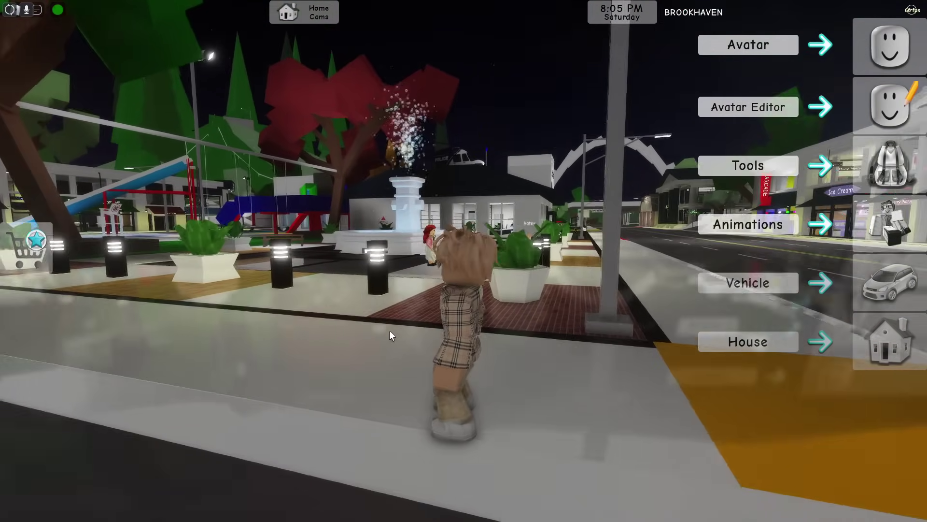
pyautogui.press('w')
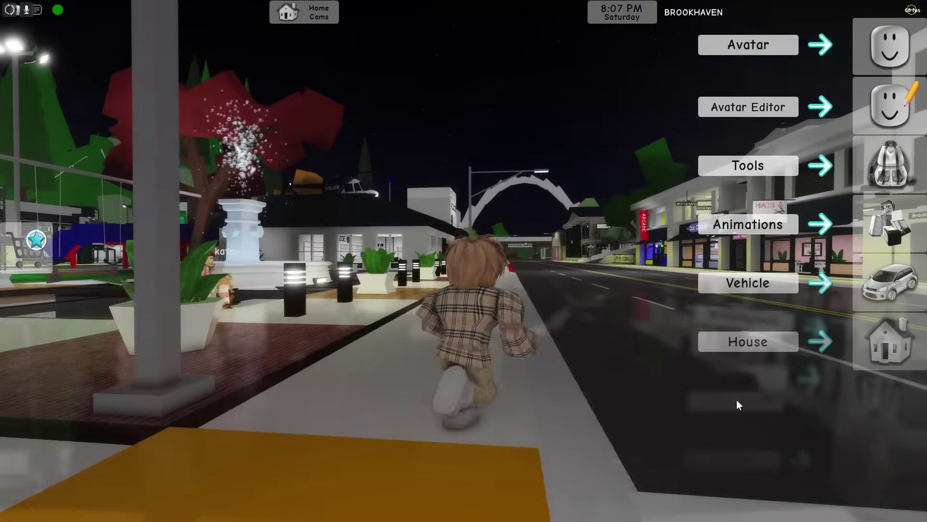
pyautogui.rightClick(737, 400)
pyautogui.press('d')
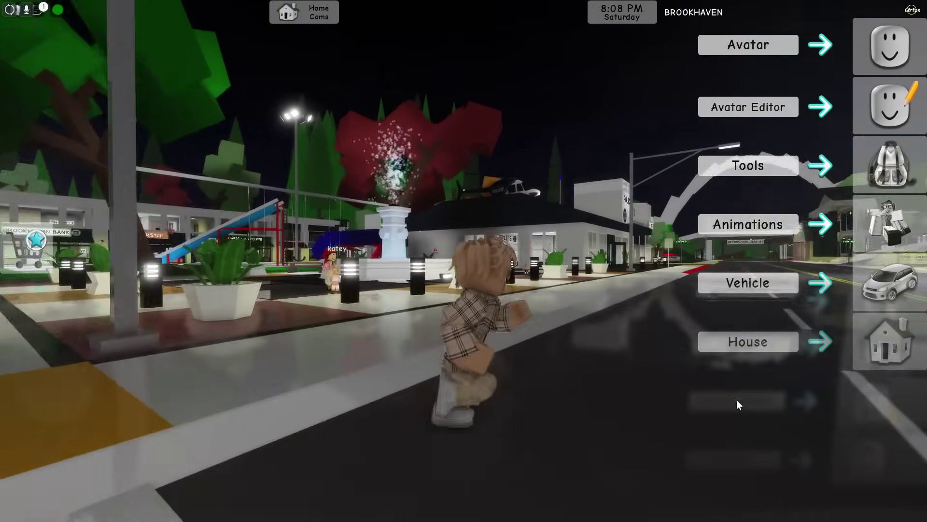
pyautogui.press('w')
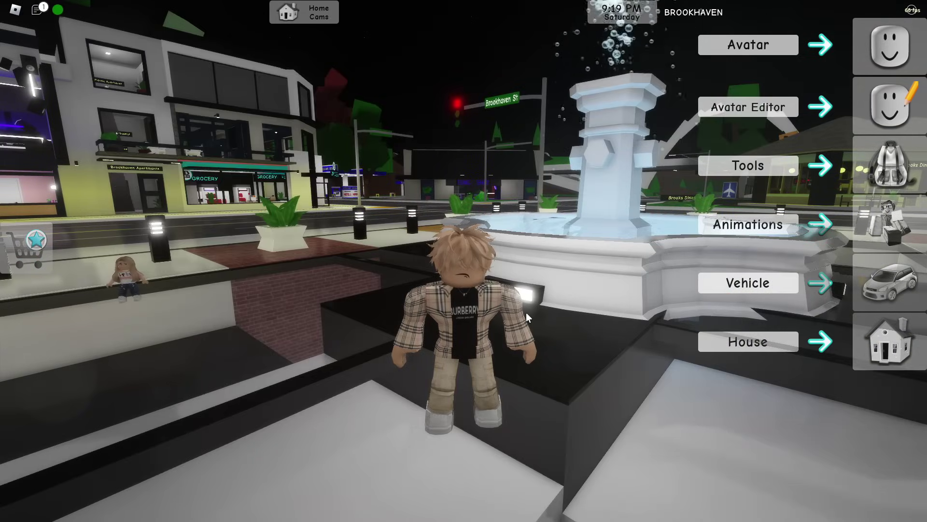
# Step: Open the in-game shader settings overlay and resize its window and effect list so the shader parameters have more room
pyautogui.press('Home')
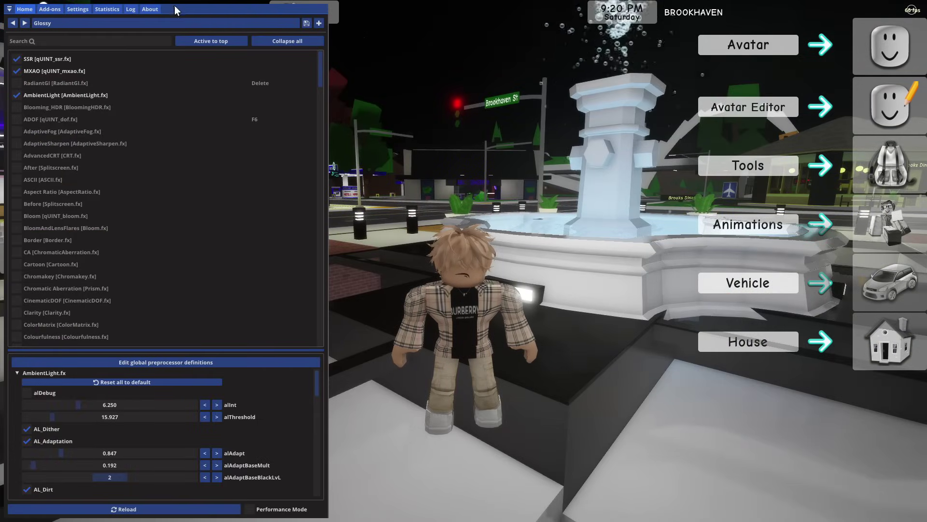
pyautogui.moveTo(173, 8); pyautogui.dragTo(672, 66)
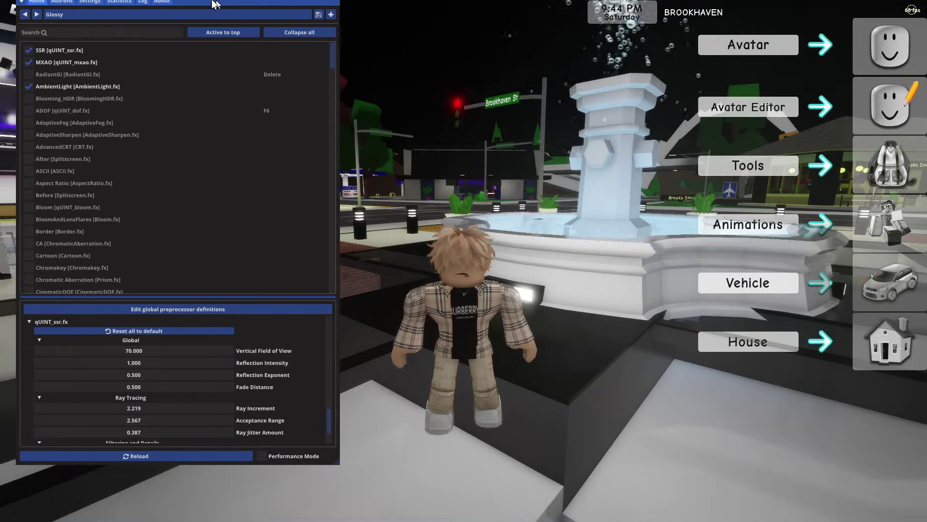
pyautogui.moveTo(203, 8); pyautogui.dragTo(19, 241)
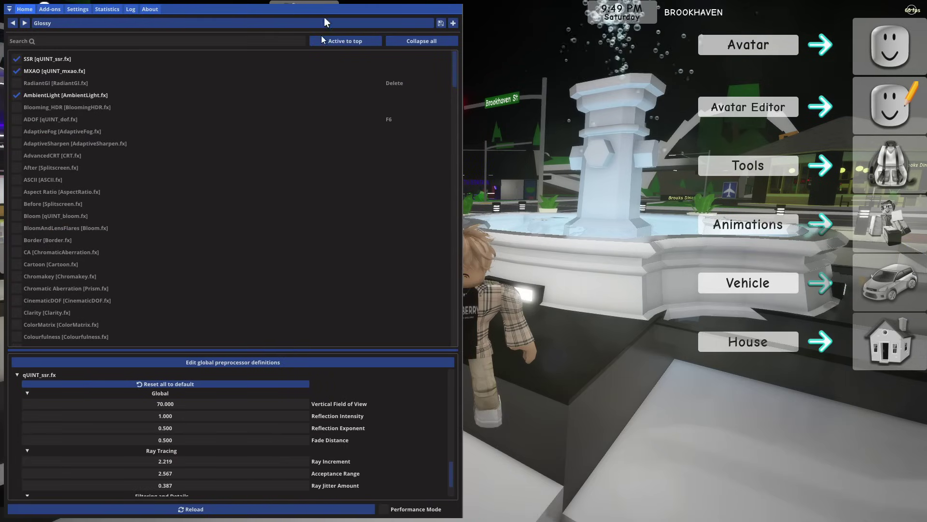
pyautogui.moveTo(456, 71); pyautogui.dragTo(344, 87)
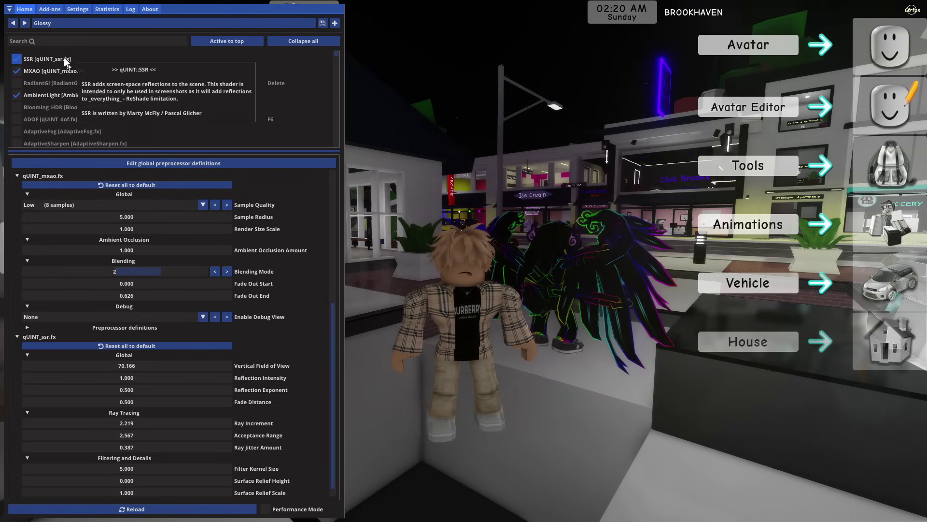
# Step: Set the qUINT SSR shader's Vertical Field of View to 20.000 and its Reflection Intensity to 1.700
pyautogui.scroll(-1, 291, 216)
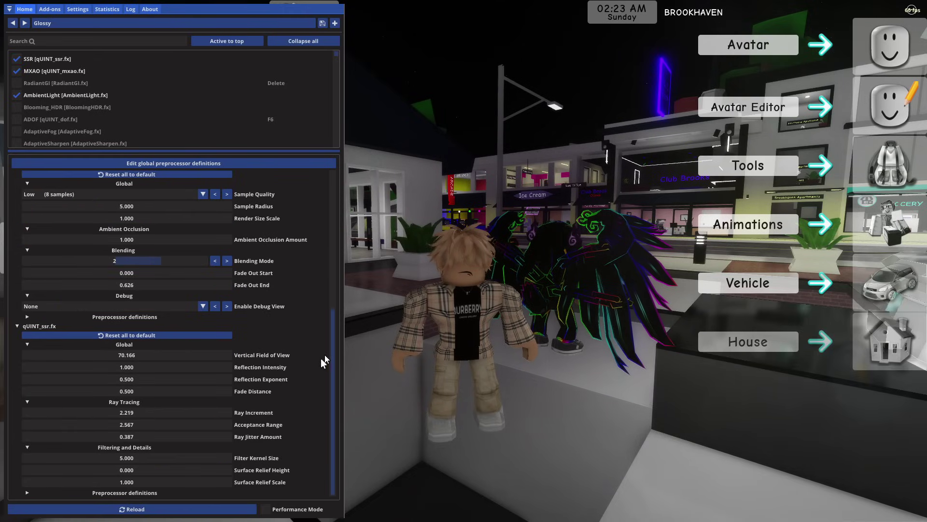
pyautogui.scroll(10, 324, 203)
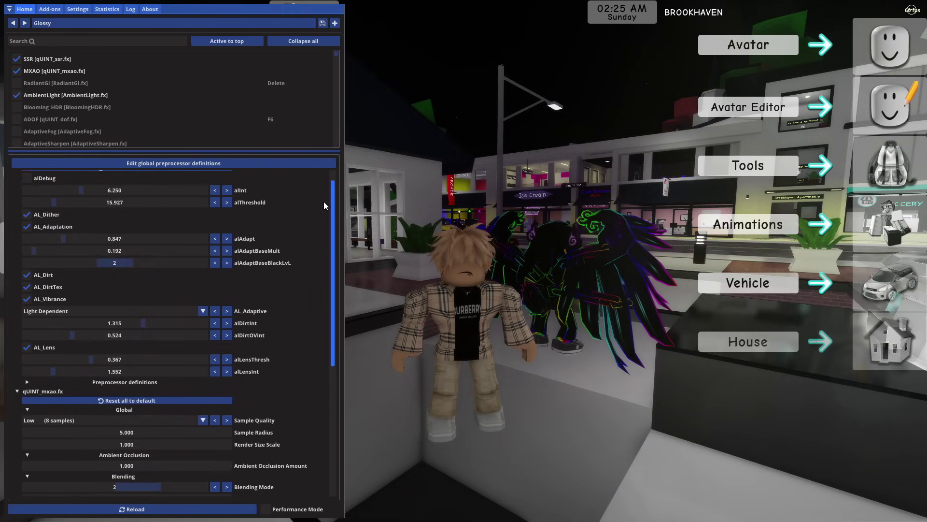
pyautogui.scroll(-10, 248, 359)
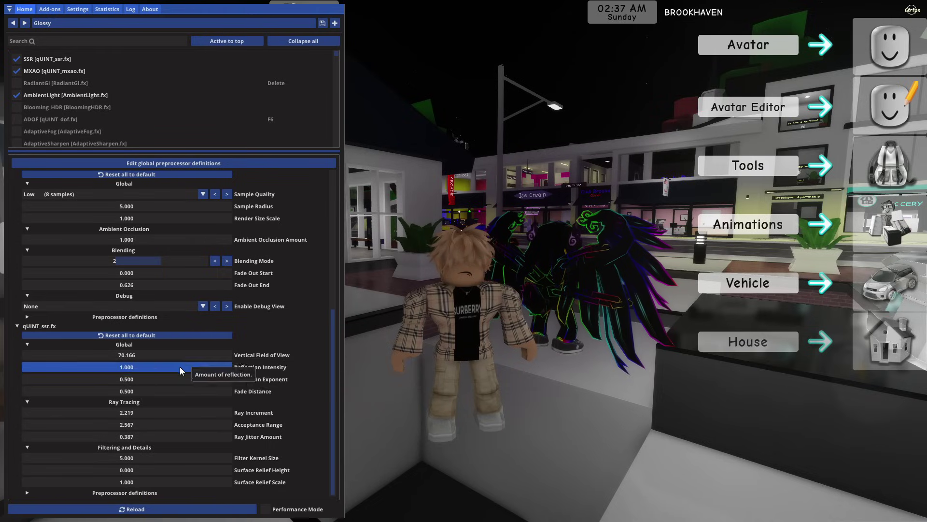
pyautogui.doubleClick(138, 351)
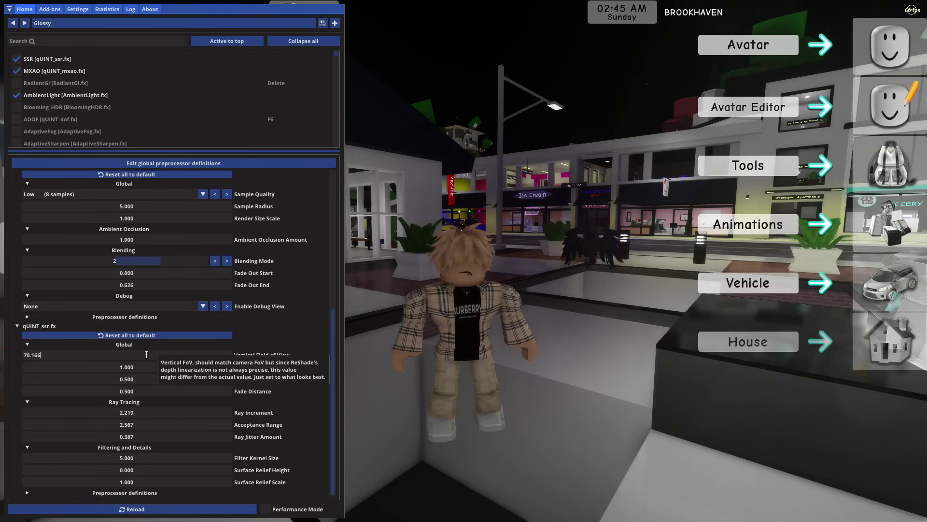
pyautogui.write('20.')
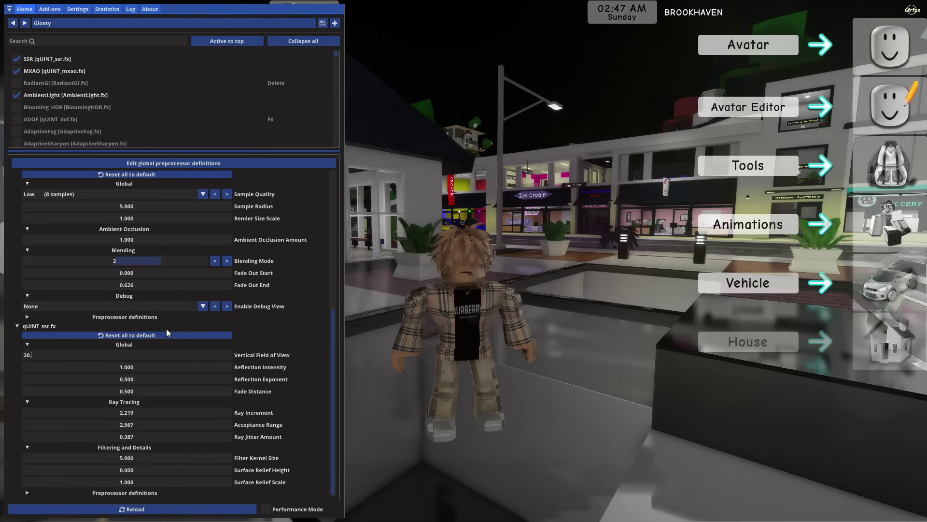
pyautogui.write('000')
pyautogui.click(106, 362)
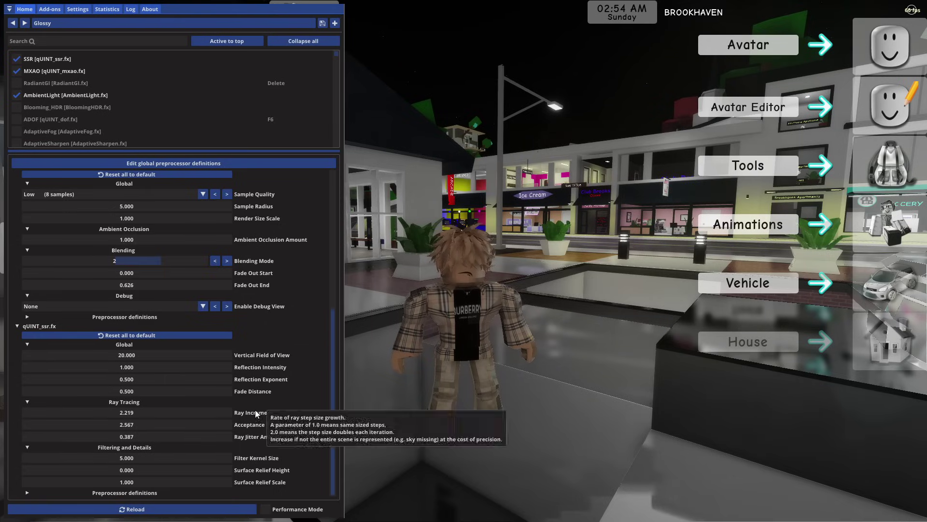
pyautogui.doubleClick(161, 367)
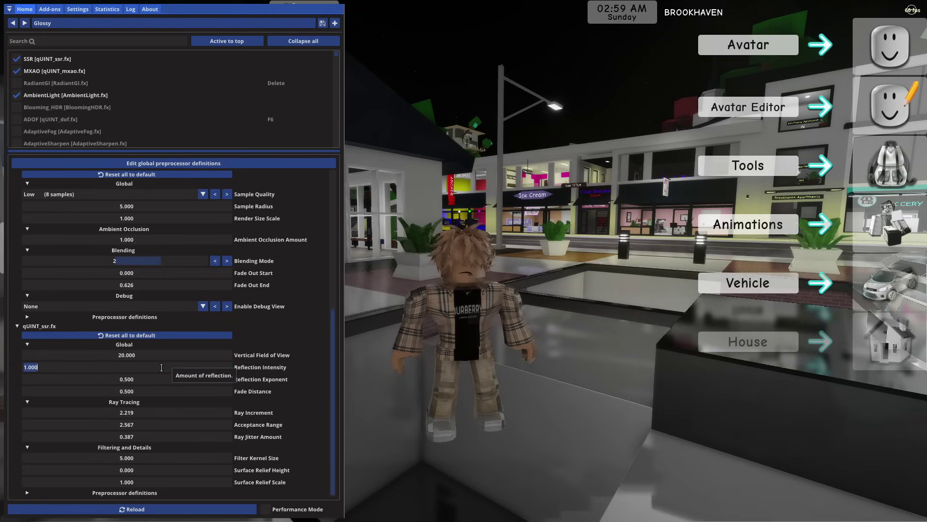
pyautogui.press('Return')
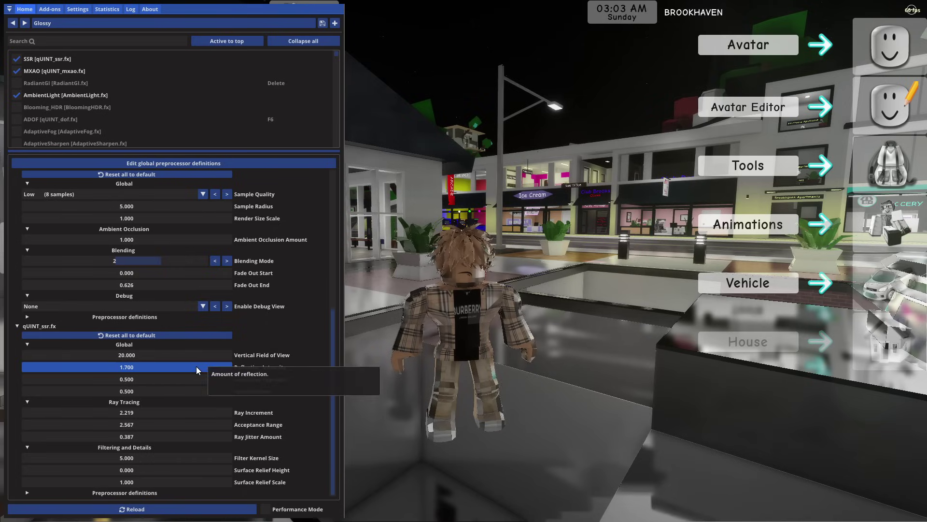
# Step: Close the shader overlay and run the avatar around the plaza to examine the reflections on the ground
pyautogui.press('Home')
pyautogui.press('Escape')
pyautogui.press('Escape')
pyautogui.press('w')
pyautogui.press('space')
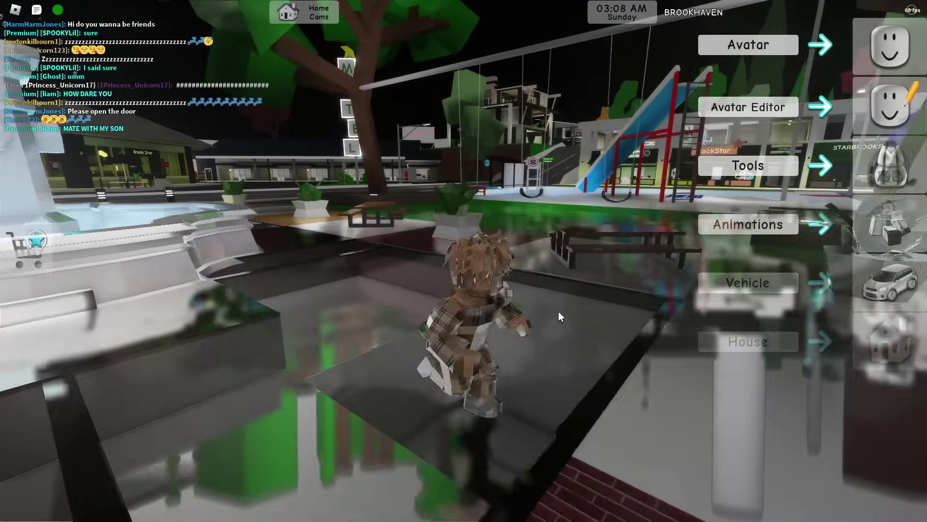
# Step: Reopen the shader overlay and set the SSR Reflection Exponent to 7.000 and Fade Distance to 1.000
pyautogui.press('Home')
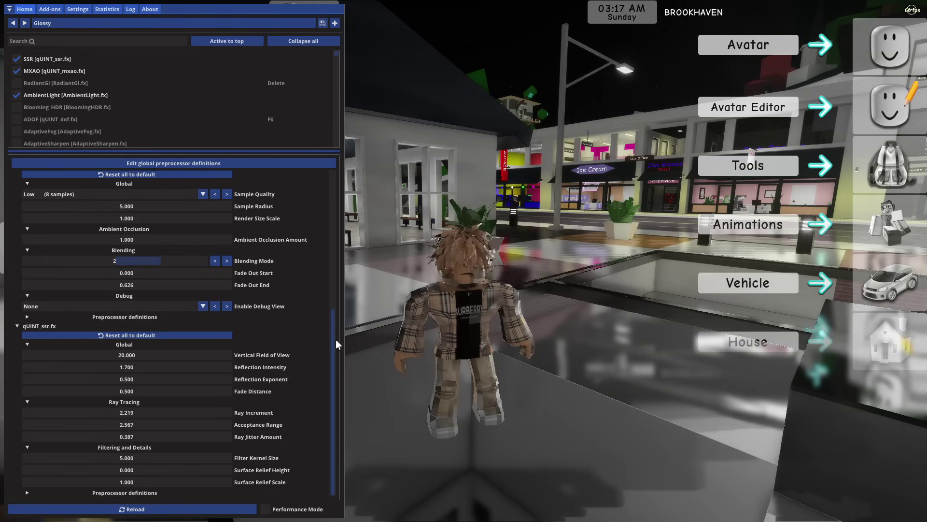
pyautogui.doubleClick(174, 379)
pyautogui.write('7')
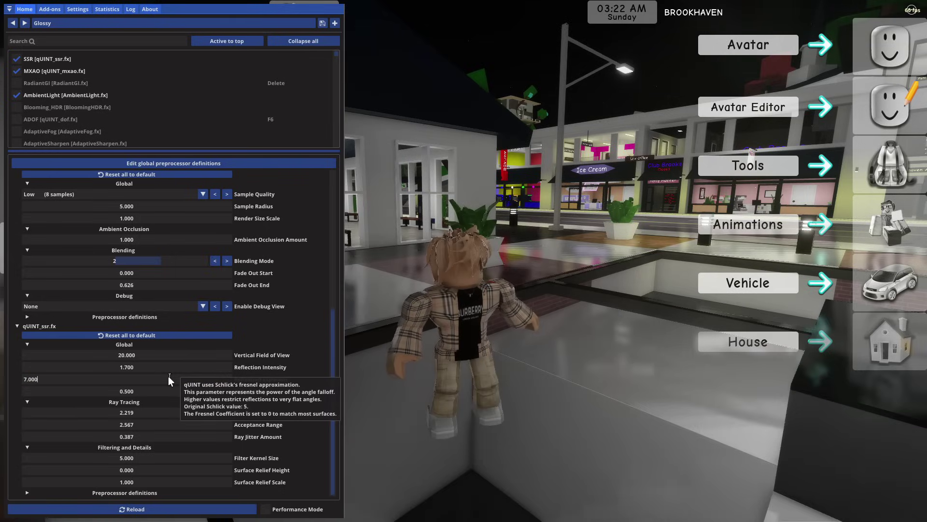
pyautogui.write('.00')
pyautogui.press('Return')
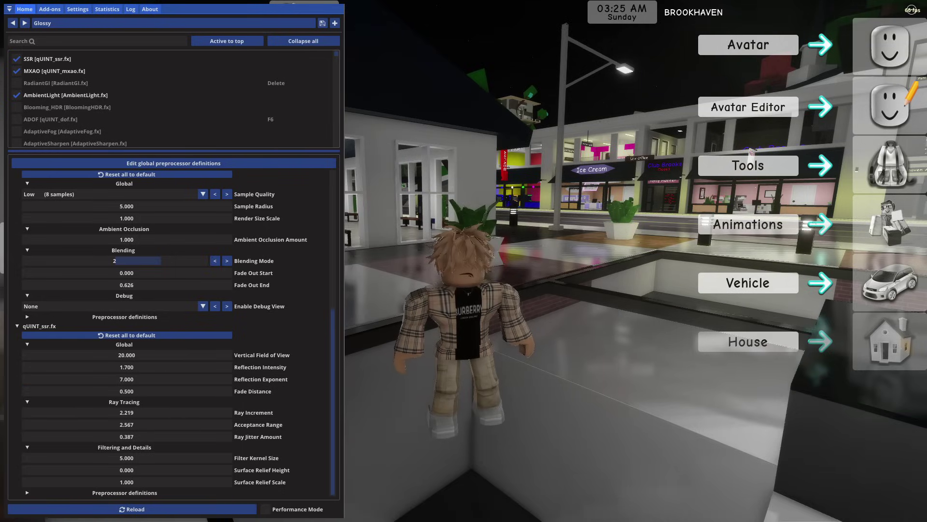
pyautogui.doubleClick(165, 391)
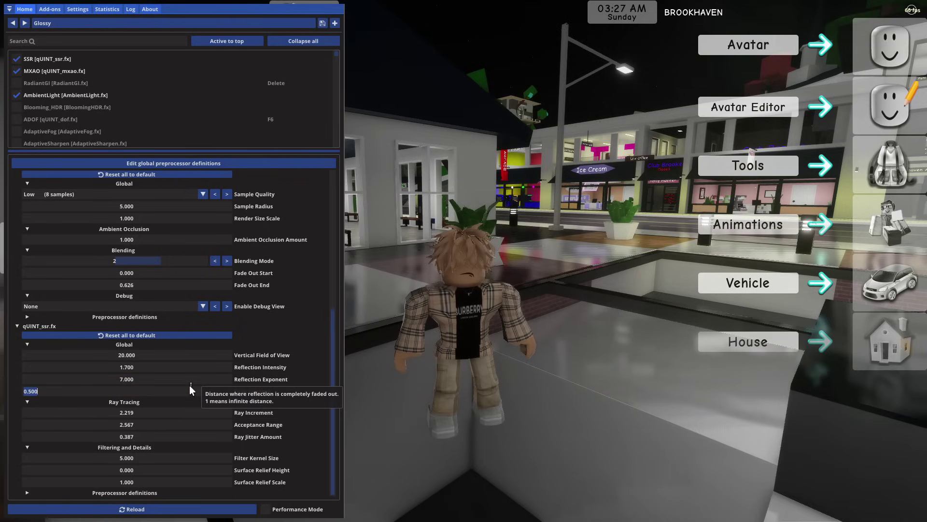
pyautogui.write('1')
pyautogui.press('Return')
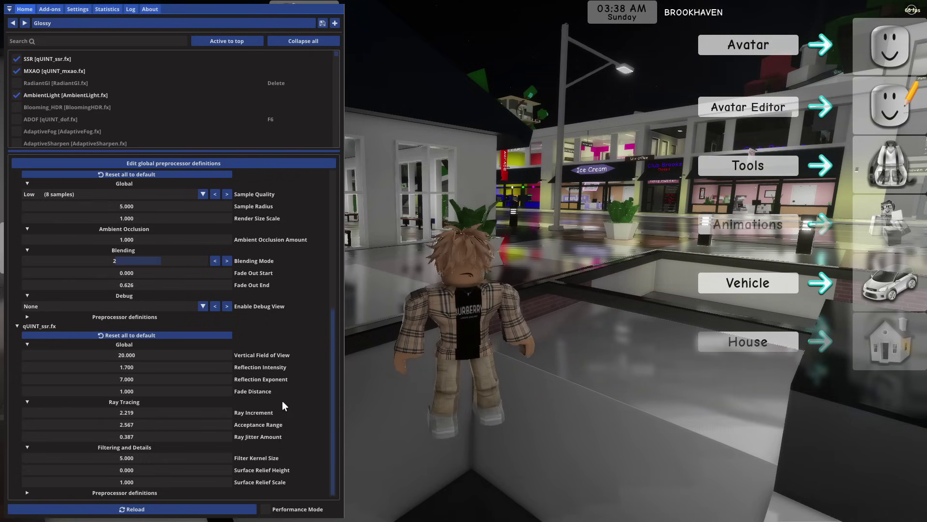
# Step: Set the SSR Ray Tracing values to Ray Increment 3.000, Acceptance Range 0.000 and Ray Jitter Amount 1.000
pyautogui.doubleClick(154, 415)
pyautogui.write('3')
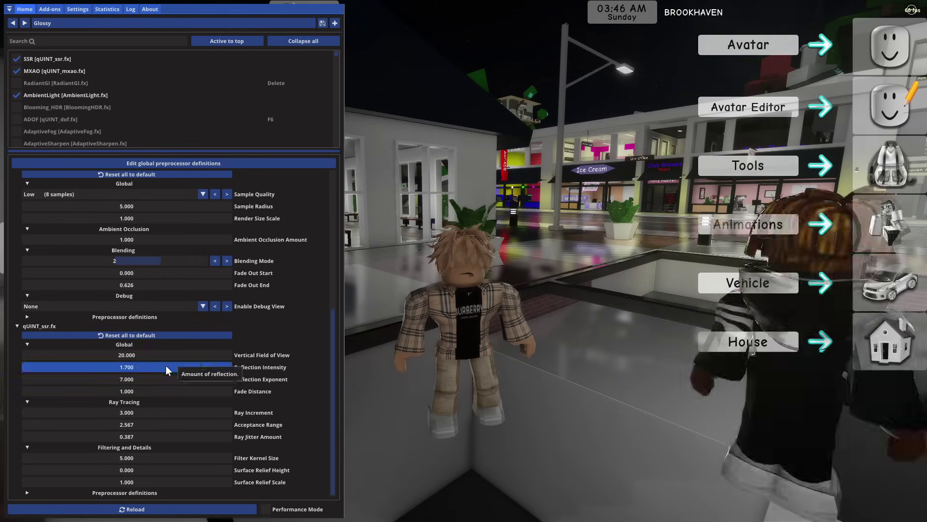
pyautogui.doubleClick(142, 426)
pyautogui.write('0')
pyautogui.press('Return')
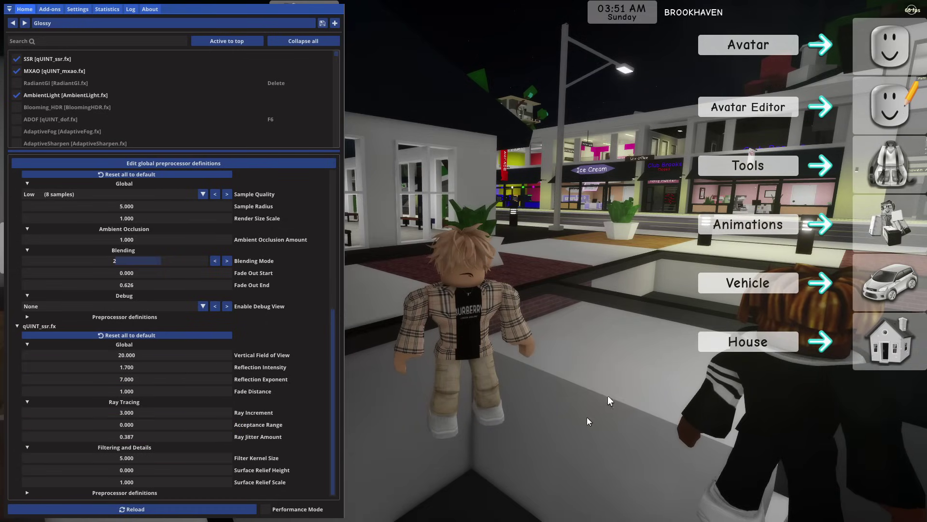
pyautogui.doubleClick(162, 437)
pyautogui.press('Return')
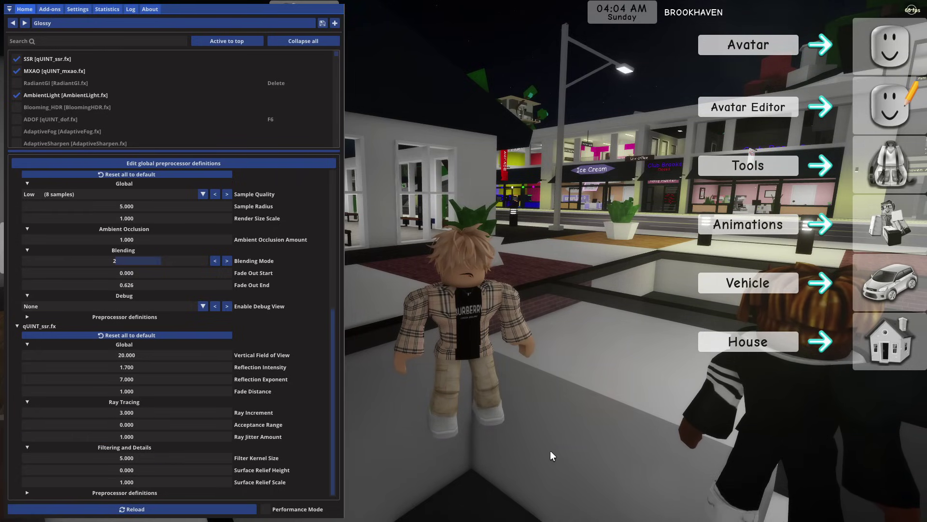
# Step: Close the shader overlay and look around the fountain plaza to examine how the surfaces reflect
pyautogui.press('F6')
pyautogui.press('Home')
pyautogui.rightClick(550, 465)
pyautogui.press('w')
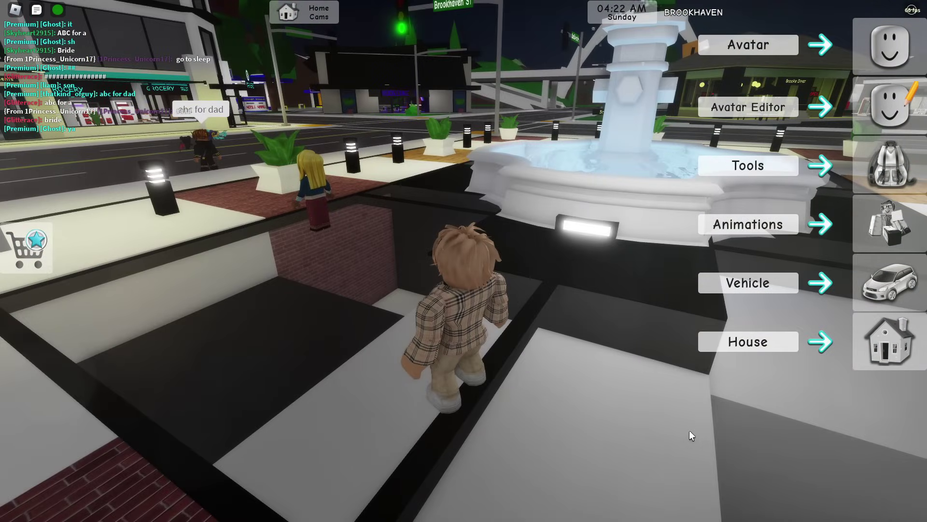
pyautogui.scroll(3, 689, 435)
pyautogui.rightClick(689, 436)
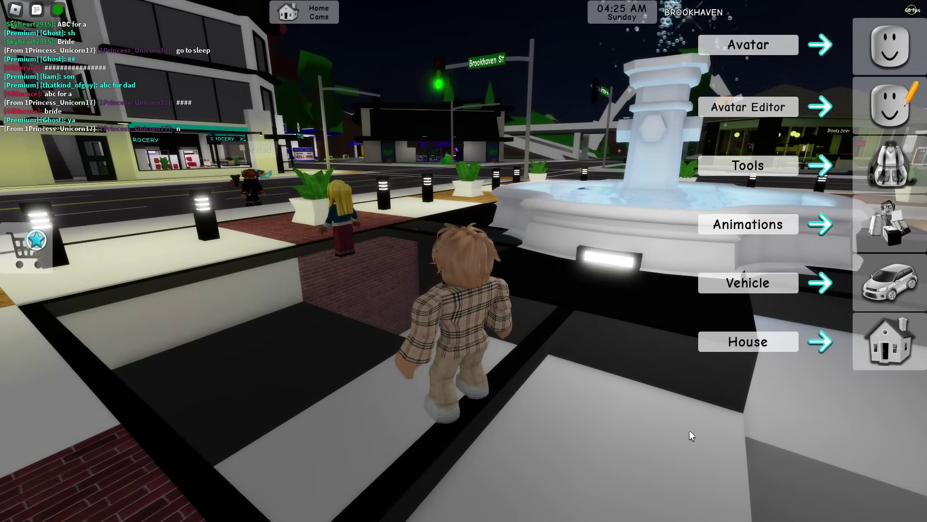
pyautogui.rightClick(690, 431)
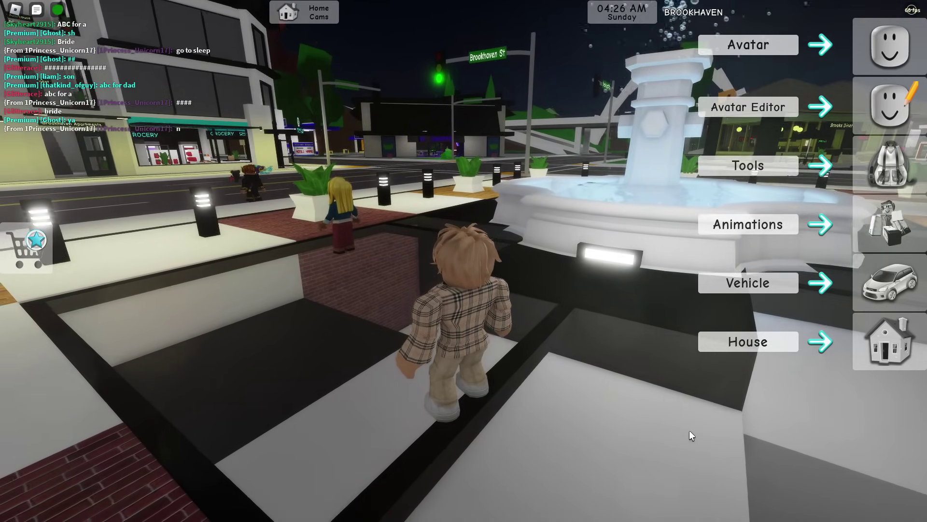
pyautogui.scroll(-2, 689, 429)
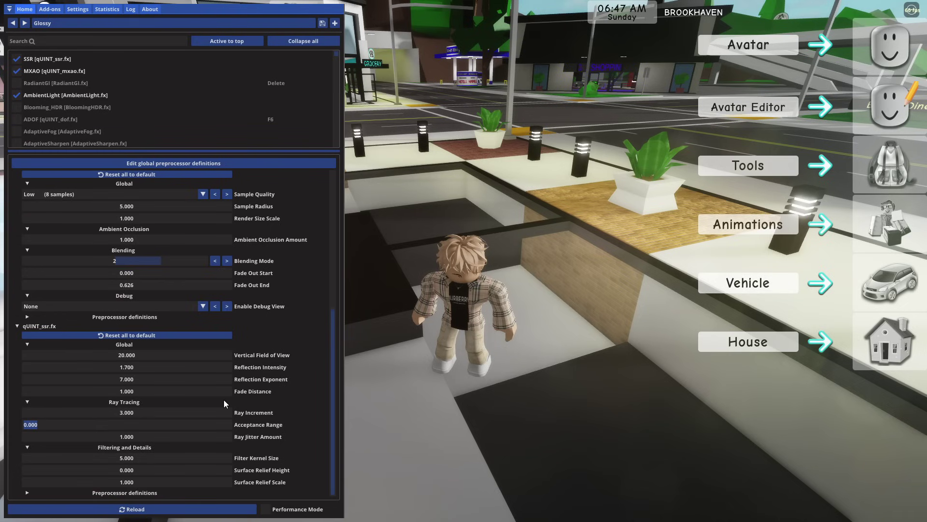
# Step: In the SSR Ray Tracing settings, set Acceptance Range to 10.000 and Ray Jitter Amount to 2.000
pyautogui.write('10')
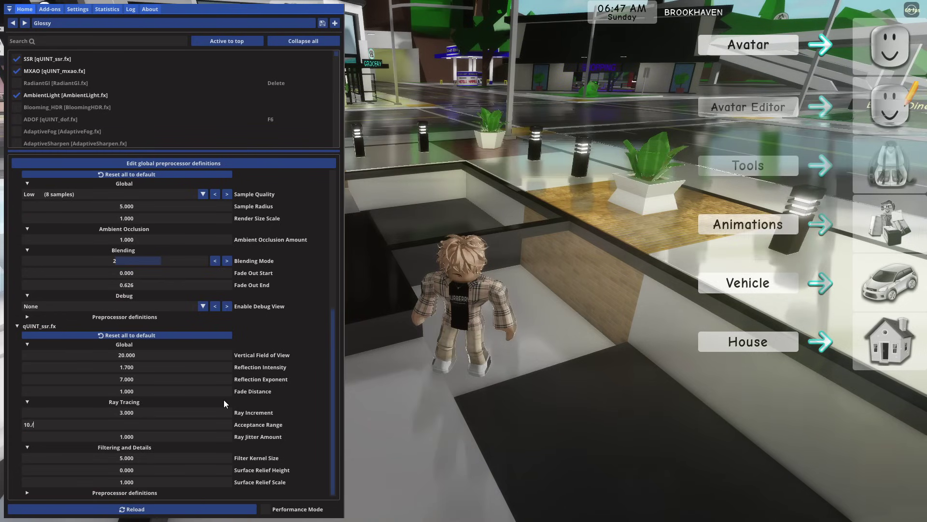
pyautogui.doubleClick(166, 438)
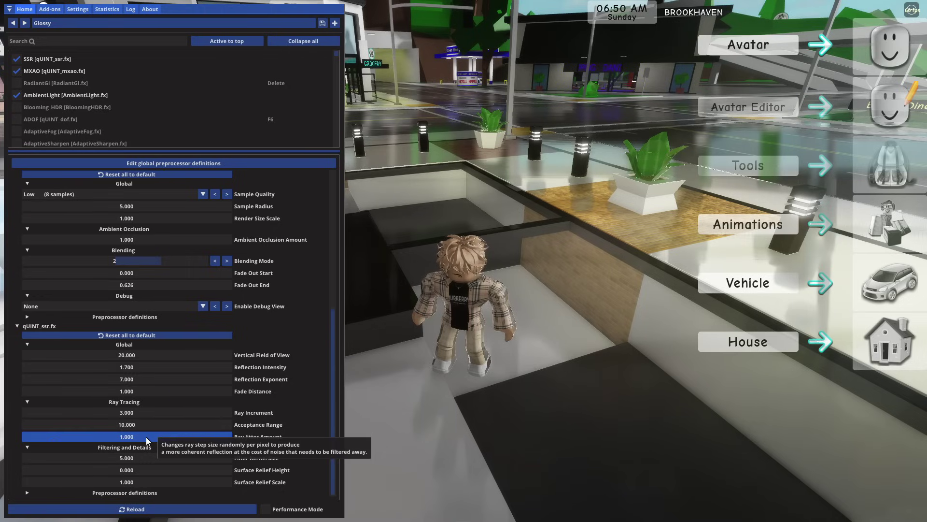
pyautogui.write('2.000')
pyautogui.press('Return')
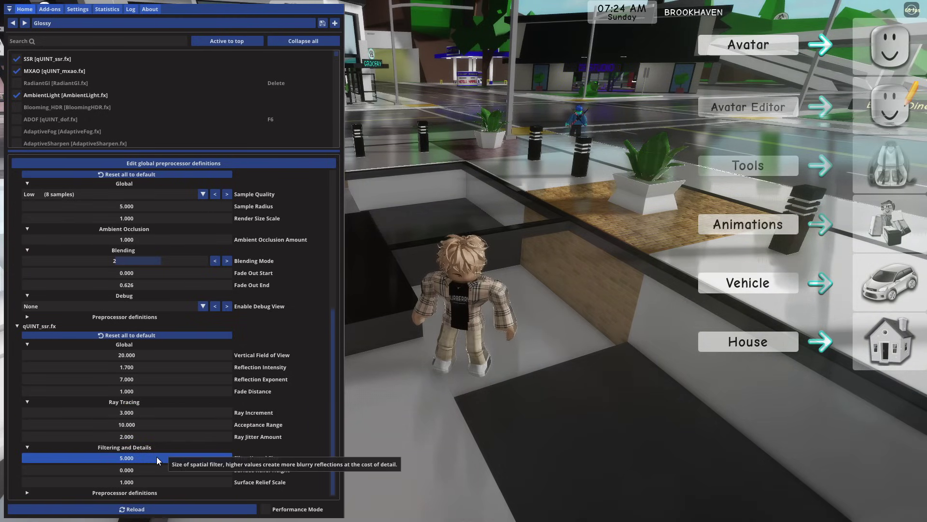
# Step: In the SSR Filtering and Details settings, set Filter Kernel Size to 2.000 and enter 1.000 for Surface Relief Scale
pyautogui.keyDown('ctrl'); pyautogui.click(156, 457); pyautogui.keyUp('ctrl')
pyautogui.write('2')
pyautogui.keyDown('ctrl'); pyautogui.click(149, 465); pyautogui.keyUp('ctrl')
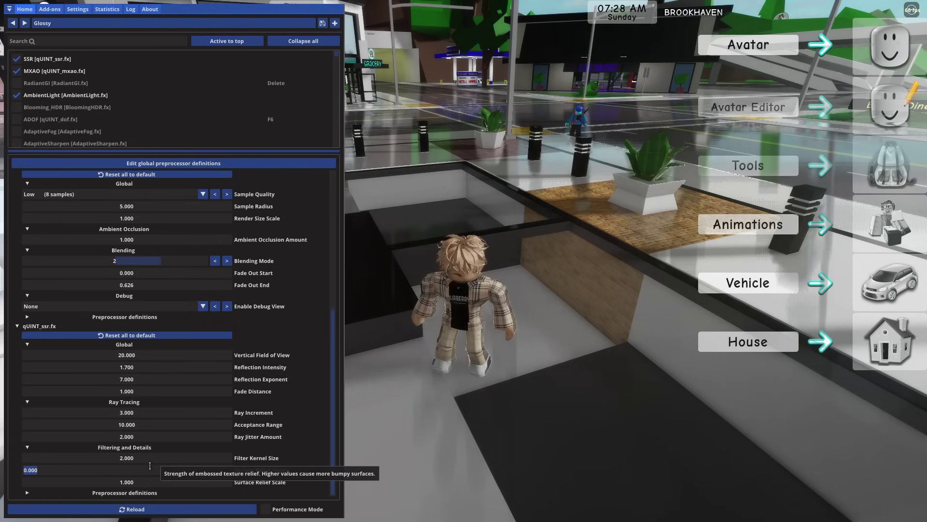
pyautogui.keyDown('ctrl'); pyautogui.click(172, 481); pyautogui.keyUp('ctrl')
pyautogui.write('1.')
pyautogui.press('Return')
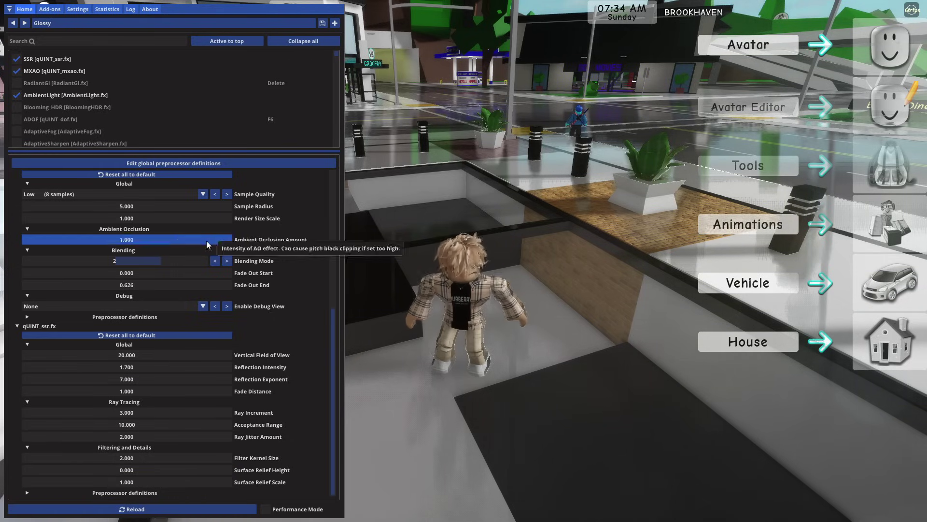
pyautogui.scroll(1, 26, 497)
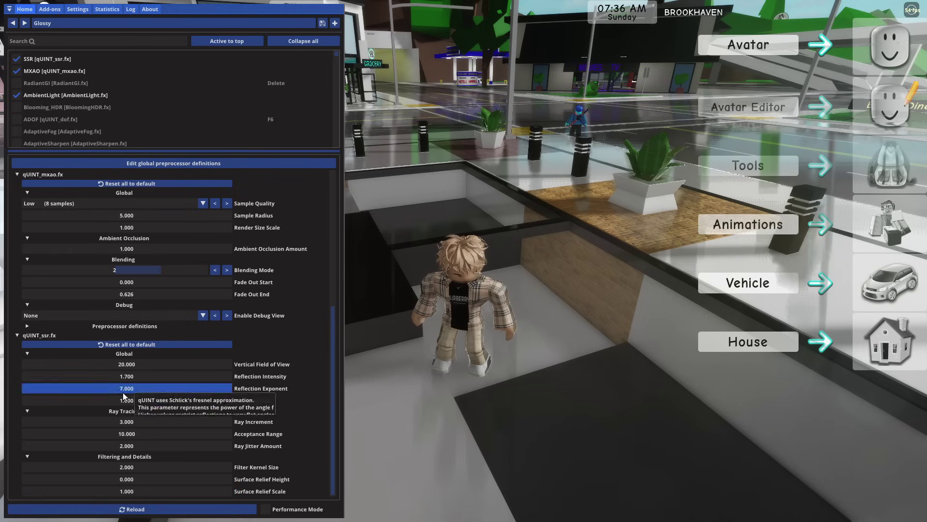